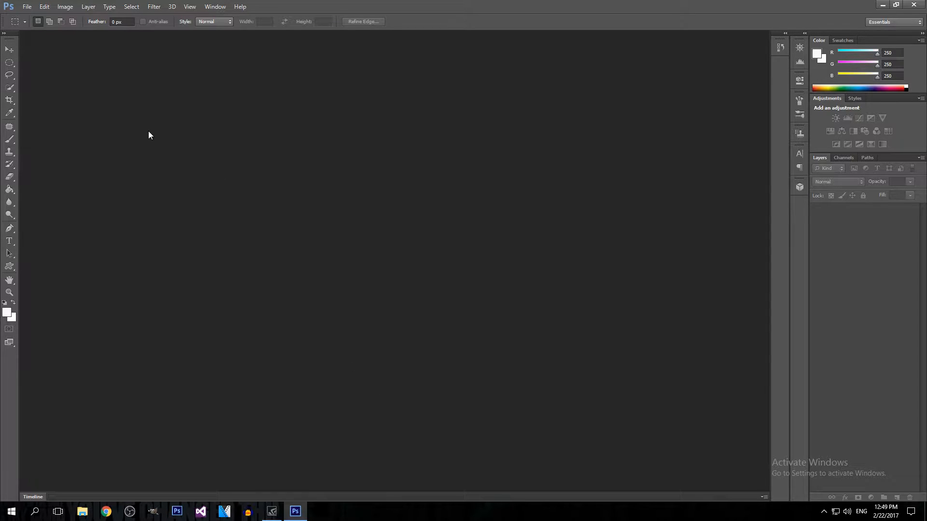
Create a new 1280 × 720 pixel RGB document at 72 pixels/inch with a white background
{"action": "left_click", "coordinate": [25, 8]}
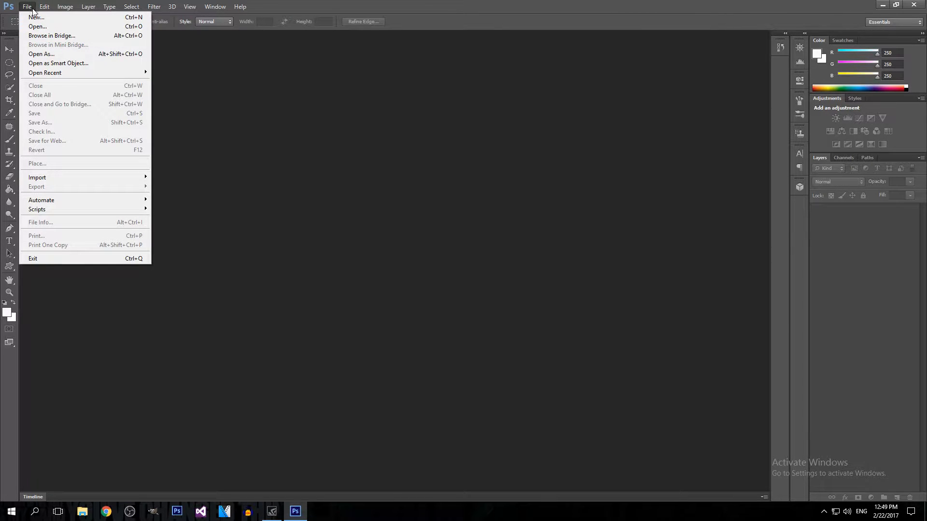
{"action": "left_click", "coordinate": [36, 17]}
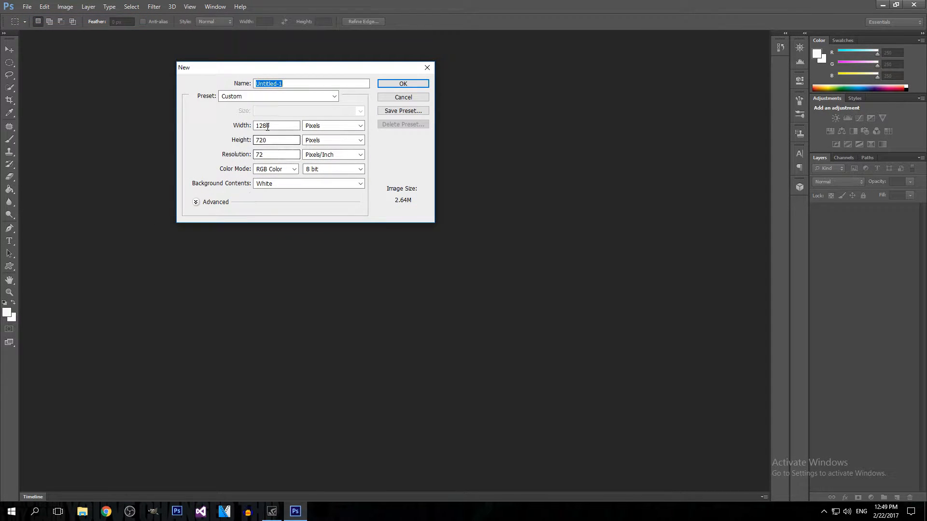
{"action": "double_click", "coordinate": [267, 126]}
{"action": "double_click", "coordinate": [270, 139]}
{"action": "left_click", "coordinate": [294, 125]}
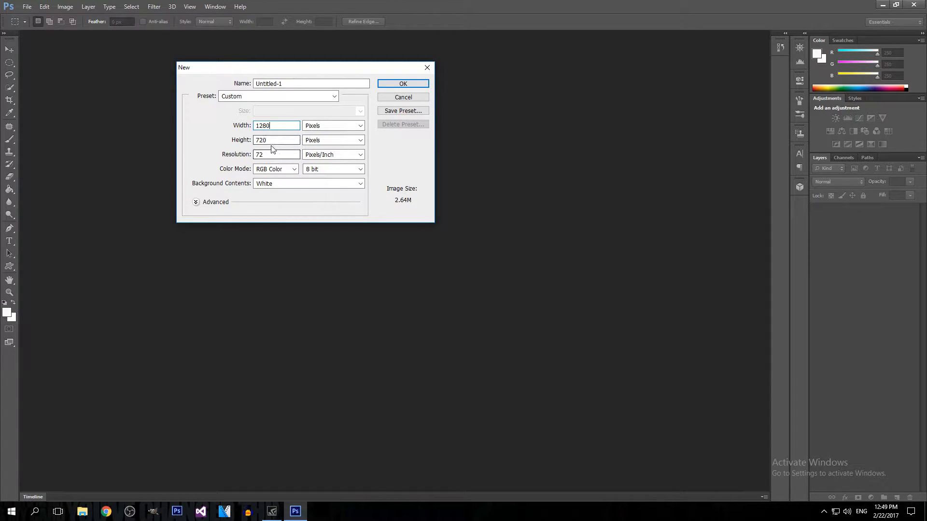
{"action": "left_click", "coordinate": [402, 84]}
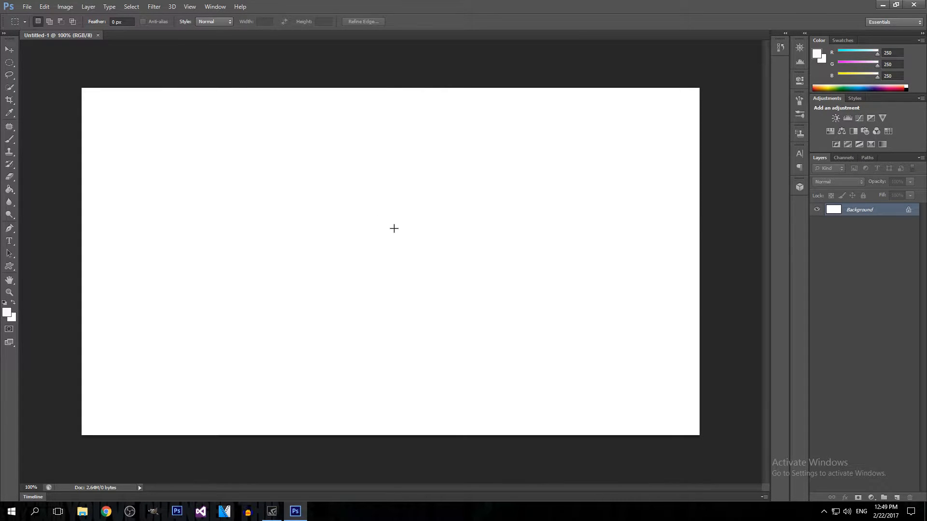
Place the Darius_0 image from the obrazki, edycja folder into the document
{"action": "left_click", "coordinate": [27, 6]}
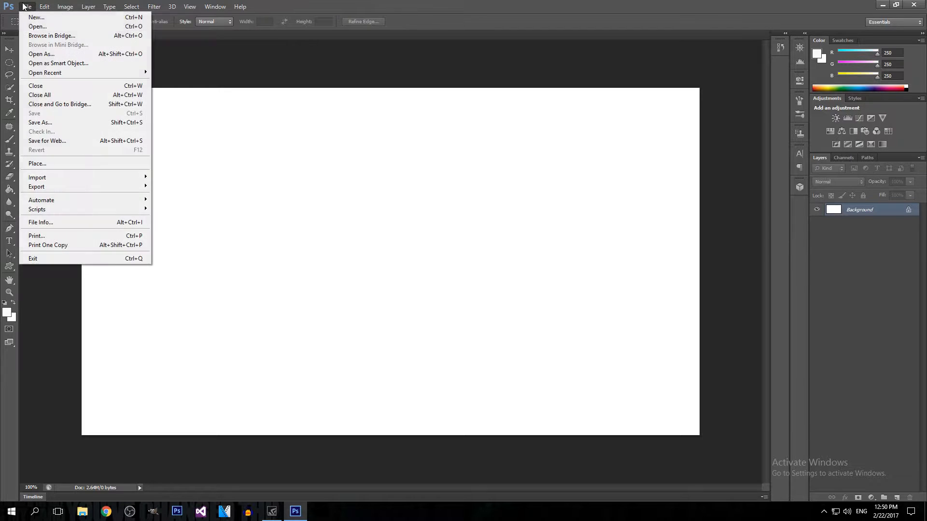
{"action": "left_click", "coordinate": [57, 167]}
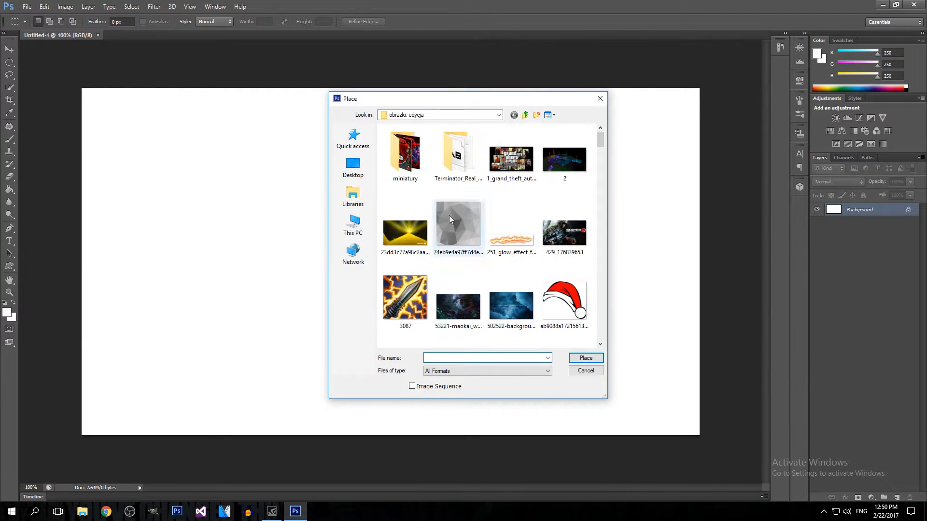
{"action": "scroll", "coordinate": [450, 219], "scroll_direction": "down", "scroll_amount": 2}
{"action": "scroll", "coordinate": [455, 255], "scroll_direction": "up", "scroll_amount": 2}
{"action": "scroll", "coordinate": [474, 250], "scroll_direction": "down", "scroll_amount": 10}
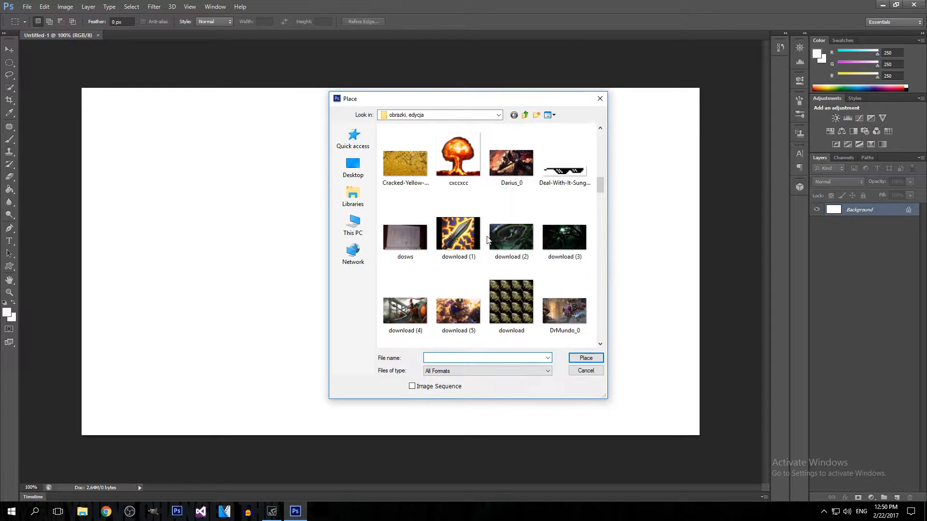
{"action": "left_click", "coordinate": [511, 169]}
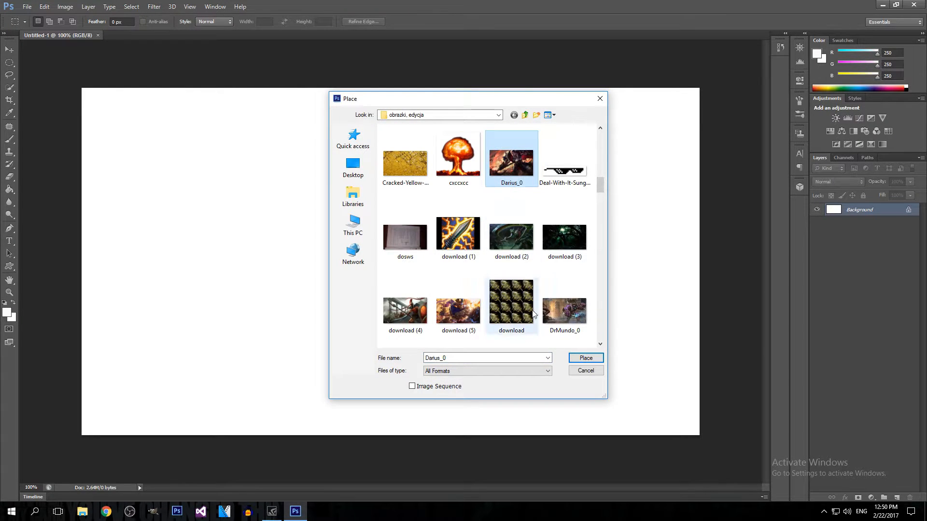
{"action": "left_click", "coordinate": [585, 358]}
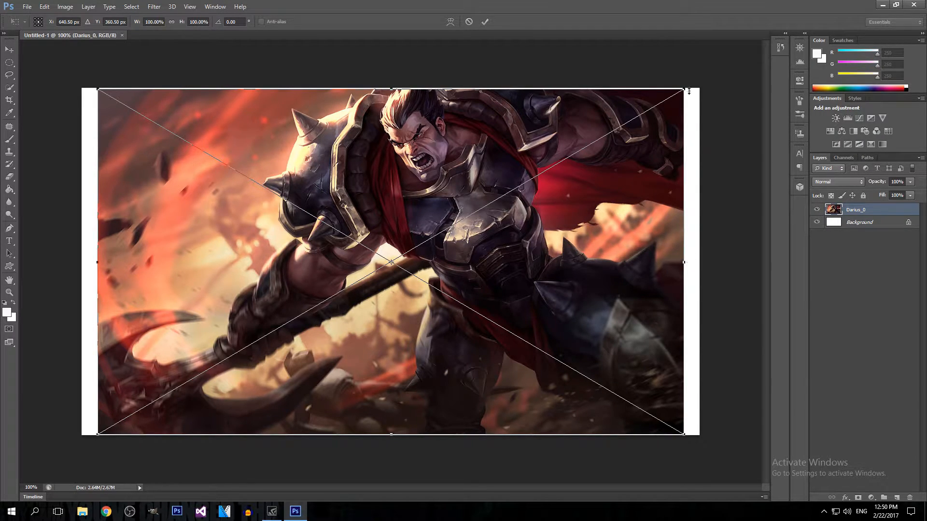
Stretch the placed Darius image to about 106% width and 100.4% height so it covers the whole canvas, and commit the placement
{"action": "left_click_drag", "start_coordinate": [684, 263], "coordinate": [696, 263]}
{"action": "left_click_drag", "start_coordinate": [398, 434], "coordinate": [398, 435]}
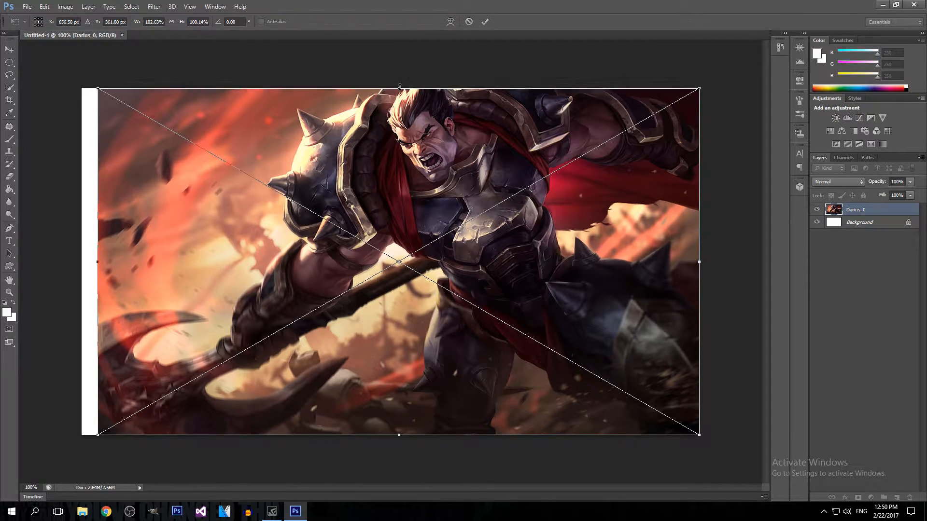
{"action": "left_click_drag", "start_coordinate": [400, 87], "coordinate": [400, 85]}
{"action": "left_click_drag", "start_coordinate": [96, 262], "coordinate": [77, 262]}
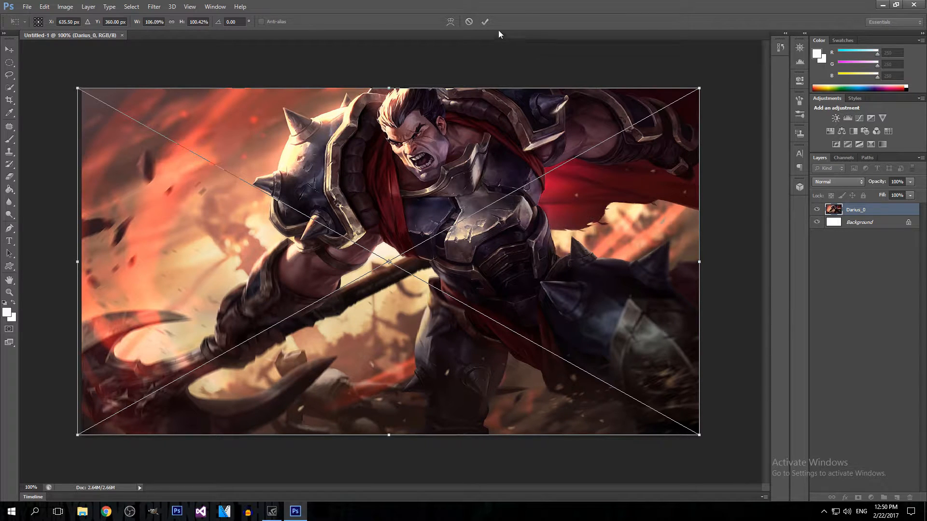
{"action": "left_click", "coordinate": [485, 21]}
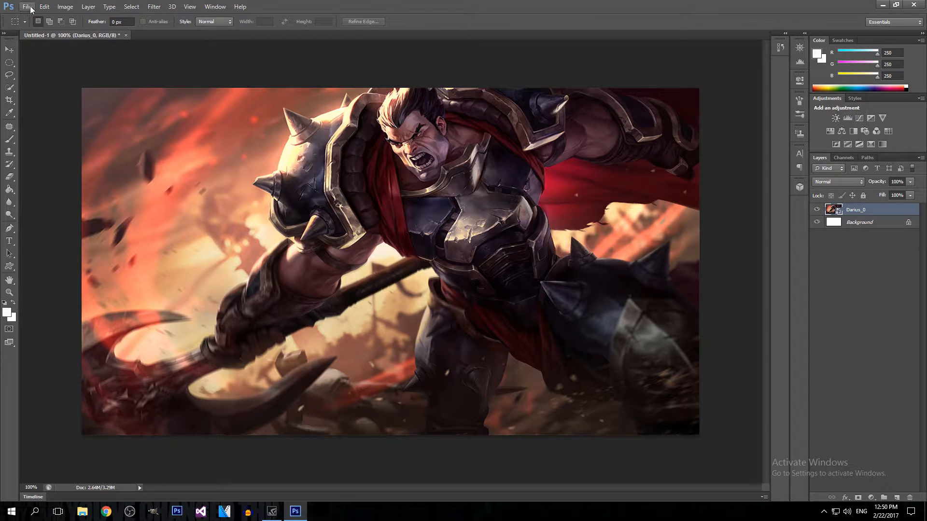
Flip the Darius_0 layer horizontally
{"action": "left_click", "coordinate": [44, 8]}
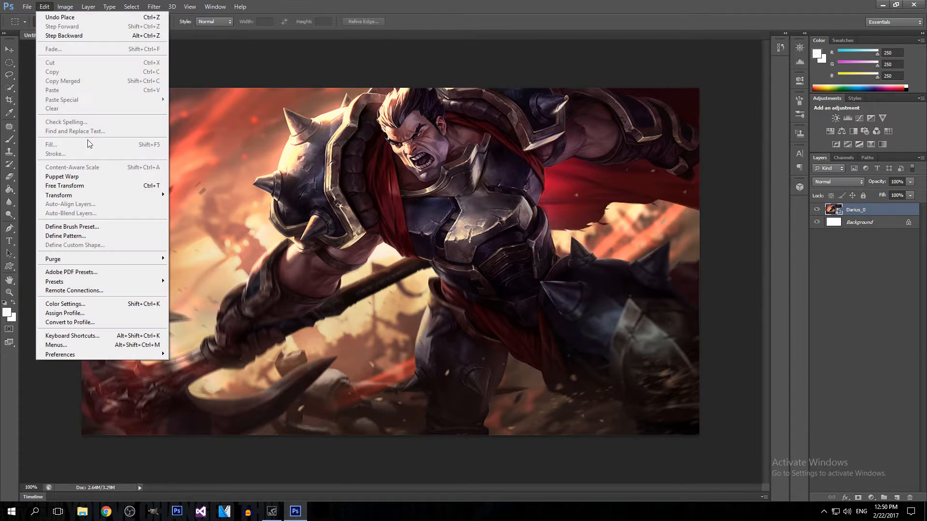
{"action": "mouse_move", "coordinate": [63, 195]}
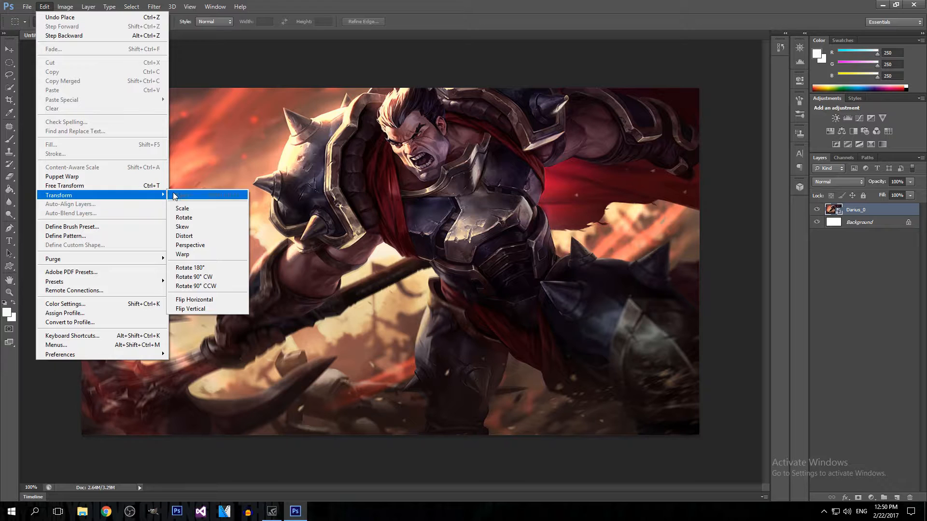
{"action": "left_click", "coordinate": [199, 300]}
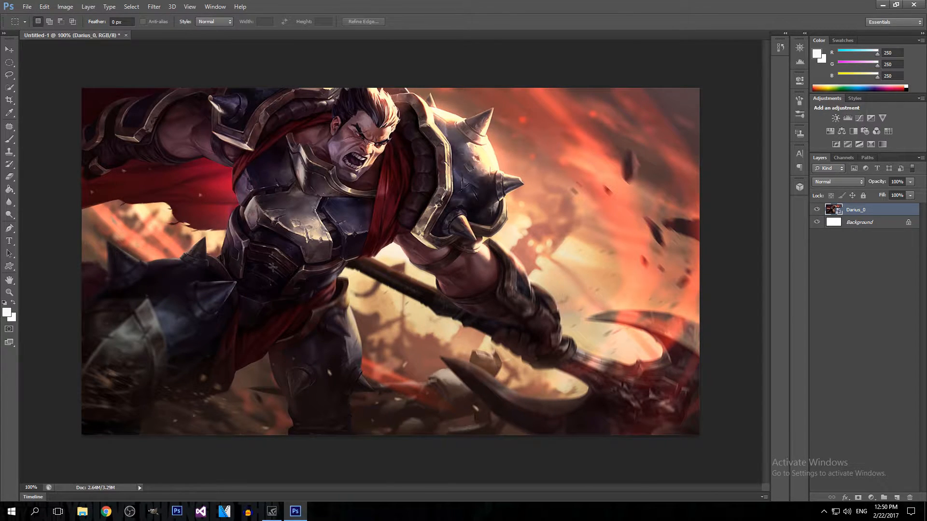
Move the Darius_0 layer left so the character fills the left half of the canvas, keeping its top and bottom edges aligned
{"action": "left_click", "coordinate": [9, 49]}
{"action": "left_click_drag", "start_coordinate": [472, 247], "coordinate": [467, 247]}
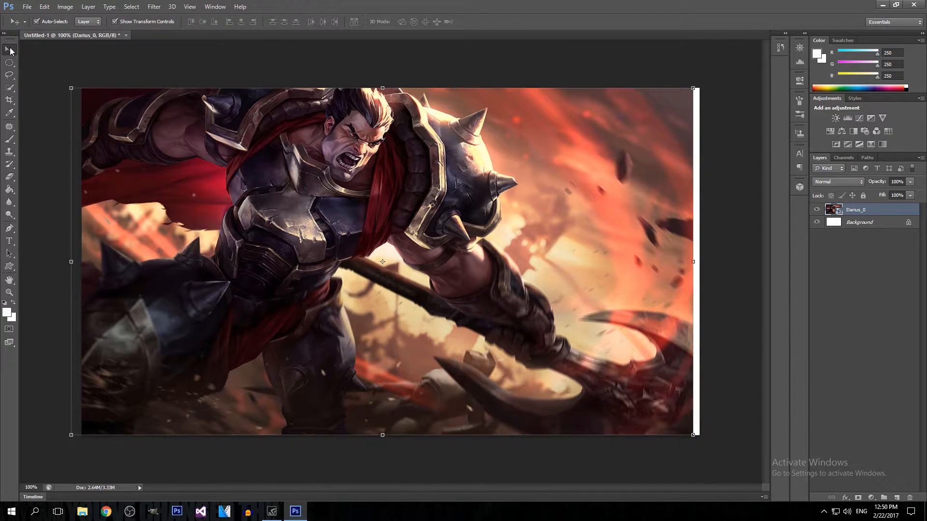
{"action": "left_click_drag", "start_coordinate": [460, 305], "coordinate": [386, 293]}
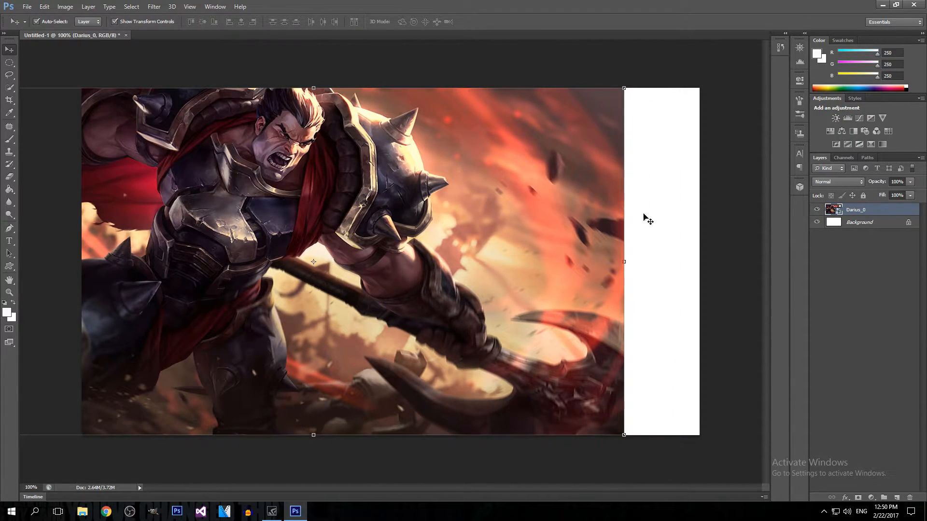
{"action": "left_click_drag", "start_coordinate": [454, 241], "coordinate": [448, 241]}
{"action": "left_click_drag", "start_coordinate": [470, 311], "coordinate": [468, 312]}
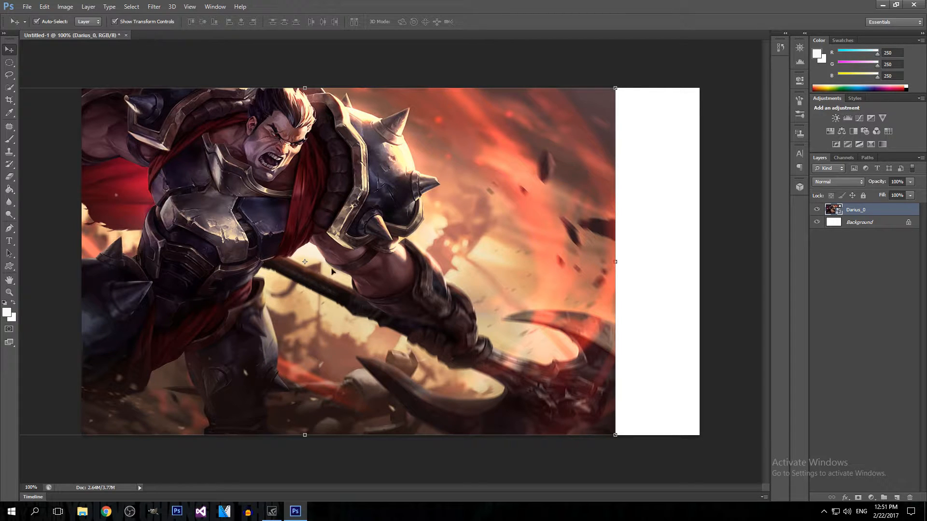
Place the DrMundo_0 image from the same folder above the Darius layer
{"action": "left_click", "coordinate": [27, 7]}
{"action": "left_click", "coordinate": [61, 164]}
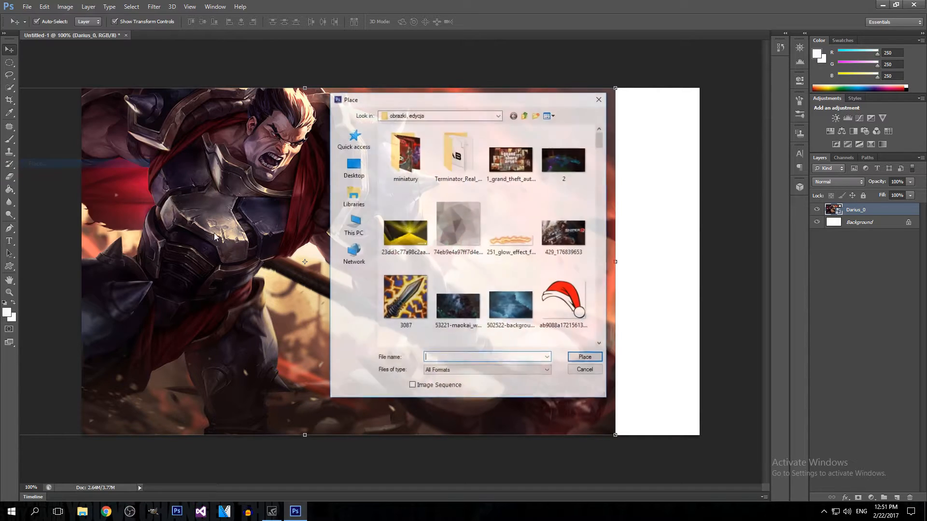
{"action": "scroll", "coordinate": [520, 232], "scroll_direction": "down", "scroll_amount": 1}
{"action": "scroll", "coordinate": [517, 226], "scroll_direction": "up", "scroll_amount": 1}
{"action": "scroll", "coordinate": [521, 224], "scroll_direction": "down", "scroll_amount": 3}
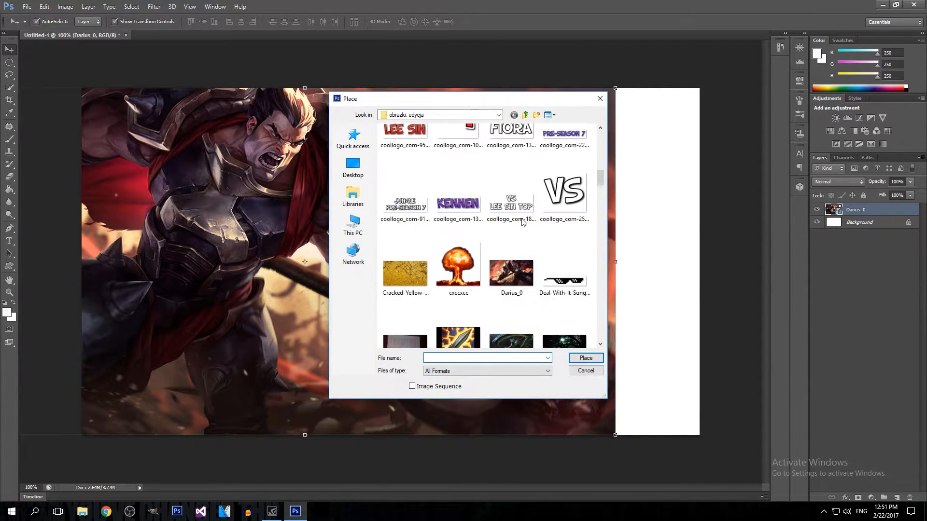
{"action": "scroll", "coordinate": [524, 225], "scroll_direction": "down", "scroll_amount": 3}
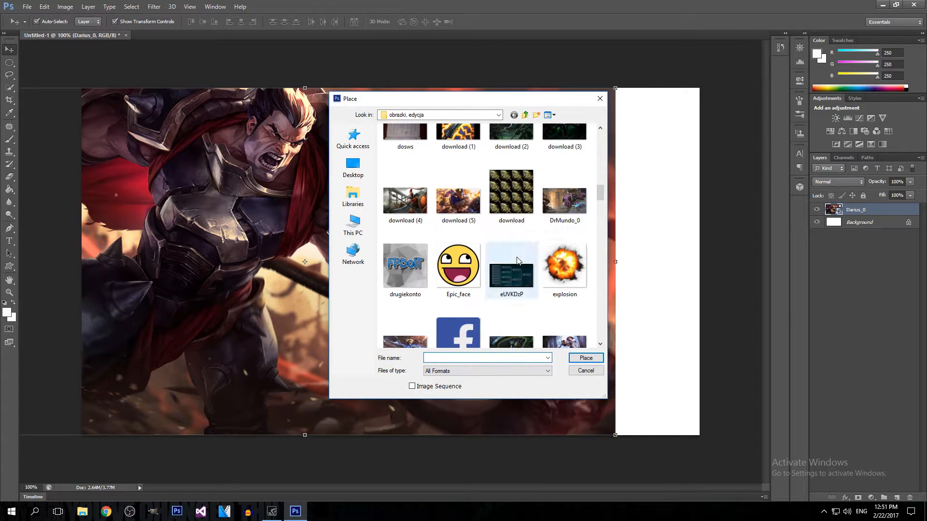
{"action": "left_click", "coordinate": [563, 200]}
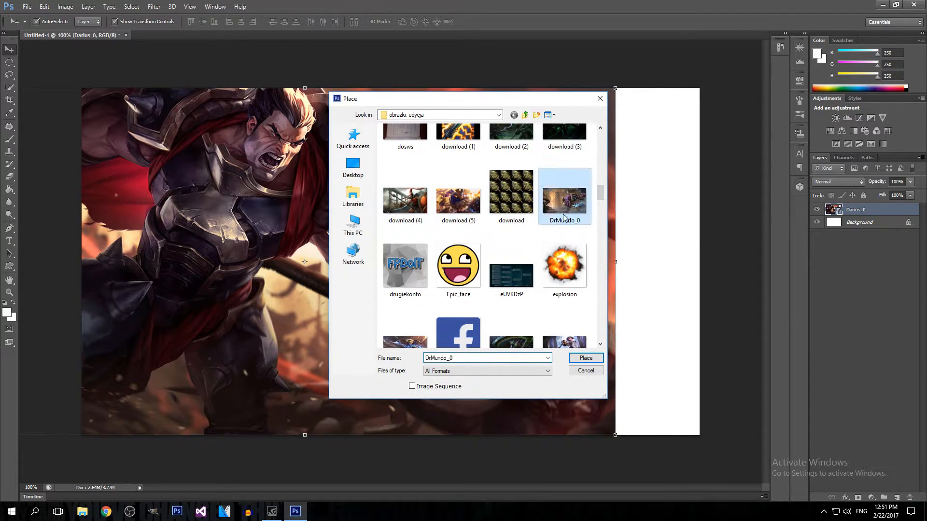
{"action": "left_click", "coordinate": [586, 358]}
Align the placed DrMundo image with the canvas's right edge, stretch it to about 100.4% height, and commit the placement
{"action": "left_click_drag", "start_coordinate": [256, 258], "coordinate": [284, 254]}
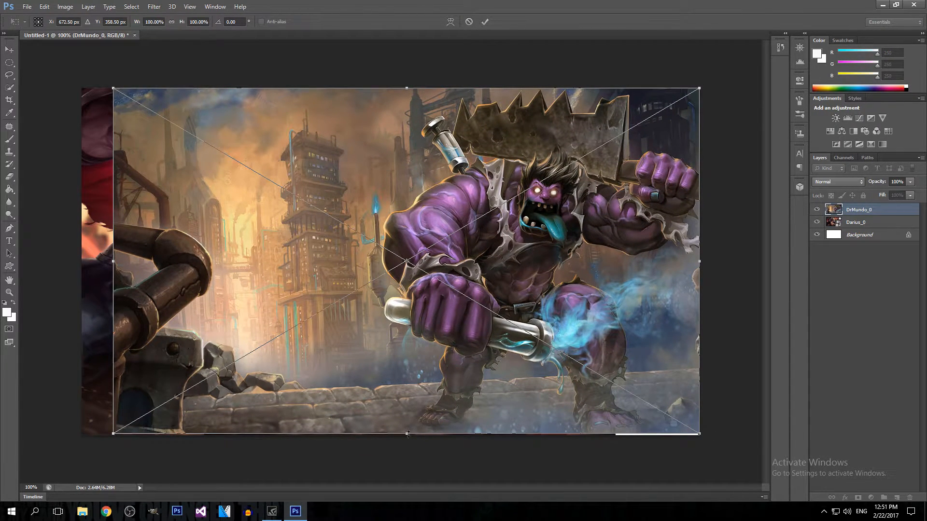
{"action": "left_click_drag", "start_coordinate": [408, 433], "coordinate": [407, 436]}
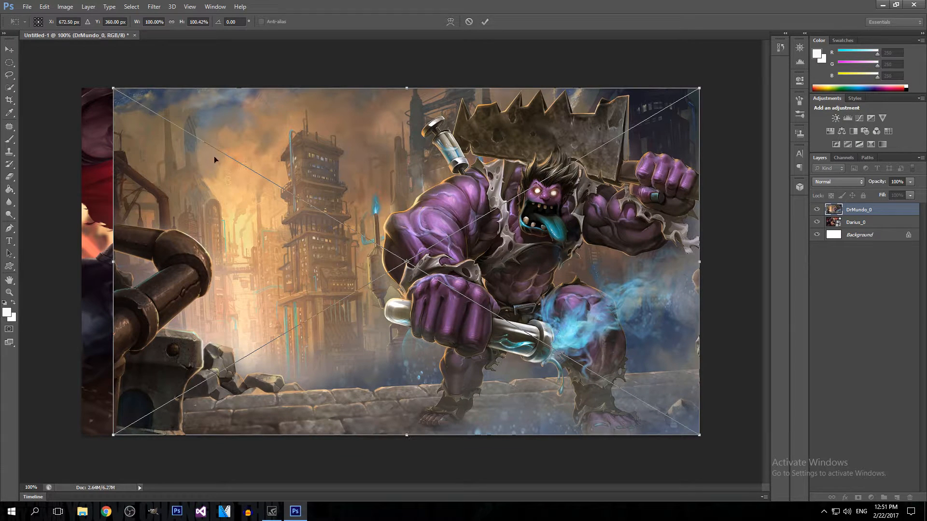
{"action": "left_click", "coordinate": [485, 21]}
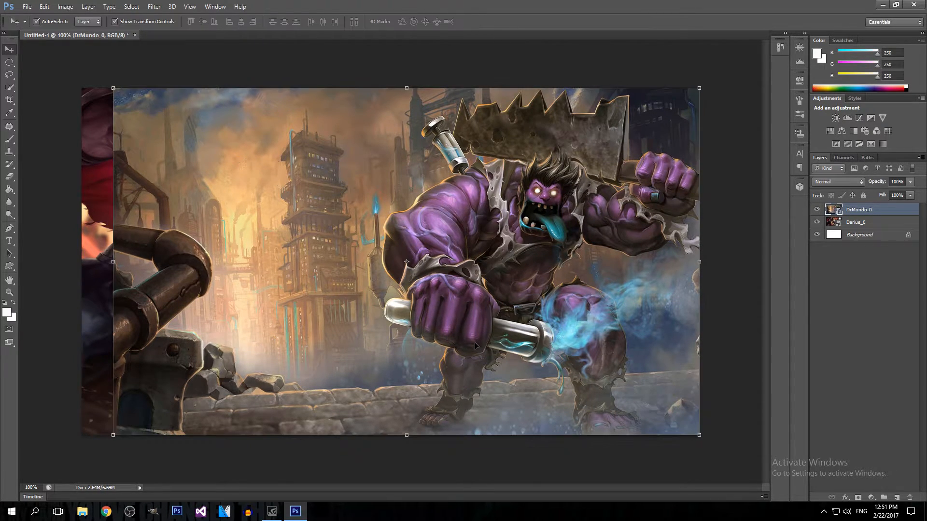
Select the right part of the DrMundo image with the Polygonal Lasso, using a slanted left edge and following the canvas borders elsewhere
{"action": "left_click", "coordinate": [9, 76]}
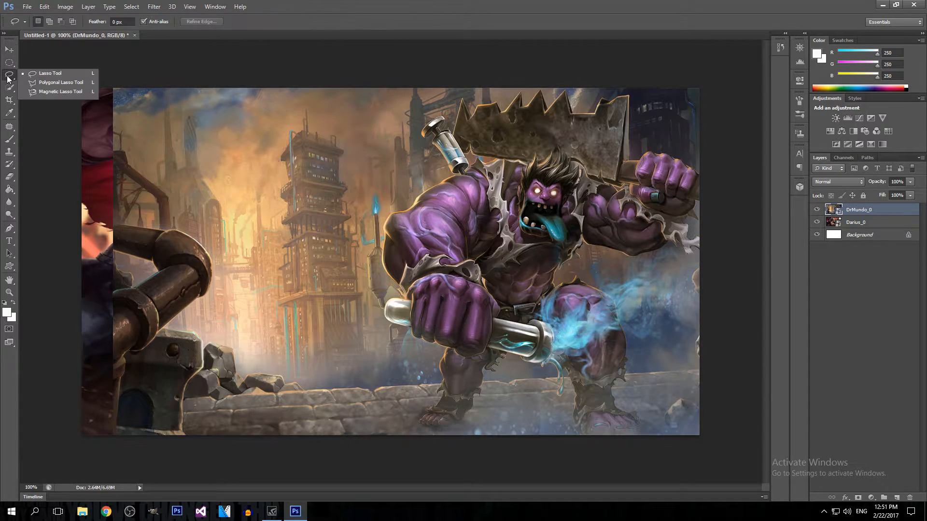
{"action": "left_click", "coordinate": [59, 83]}
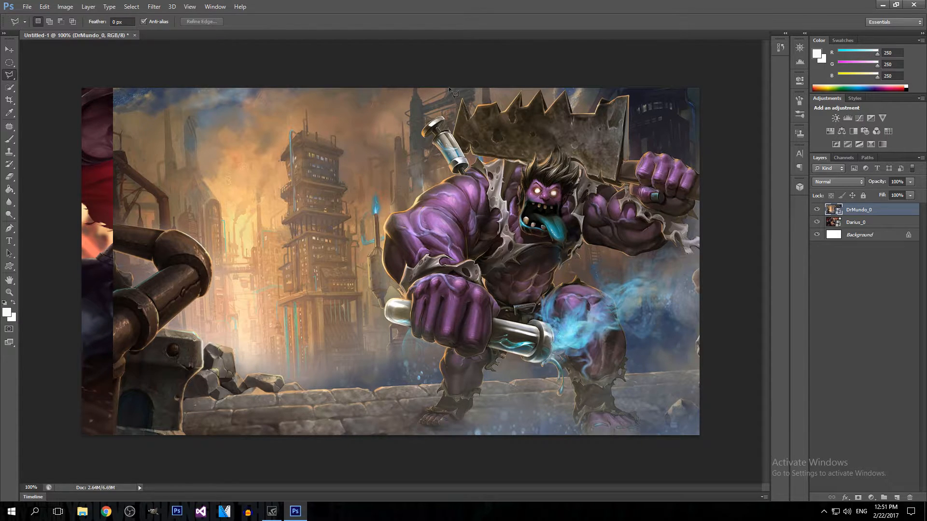
{"action": "left_click", "coordinate": [448, 90]}
{"action": "left_click", "coordinate": [271, 435]}
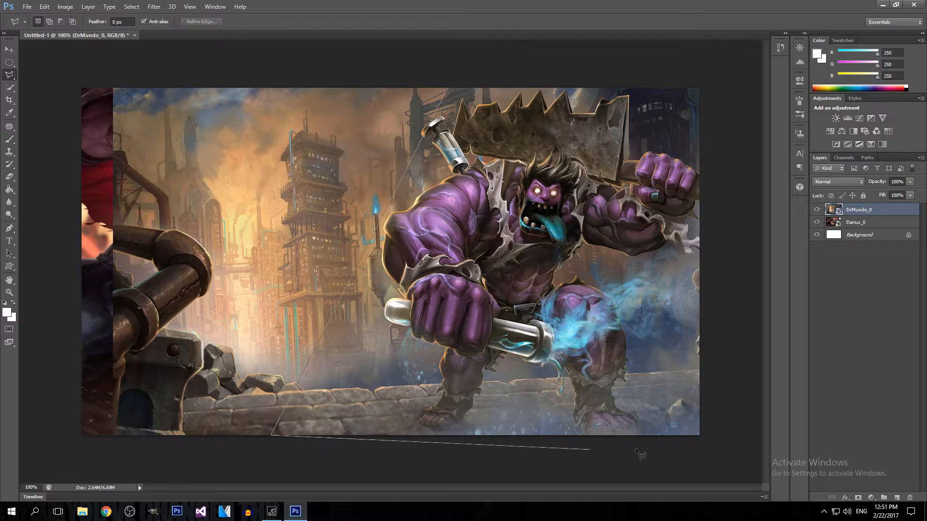
{"action": "left_click", "coordinate": [700, 435]}
{"action": "left_click", "coordinate": [699, 89]}
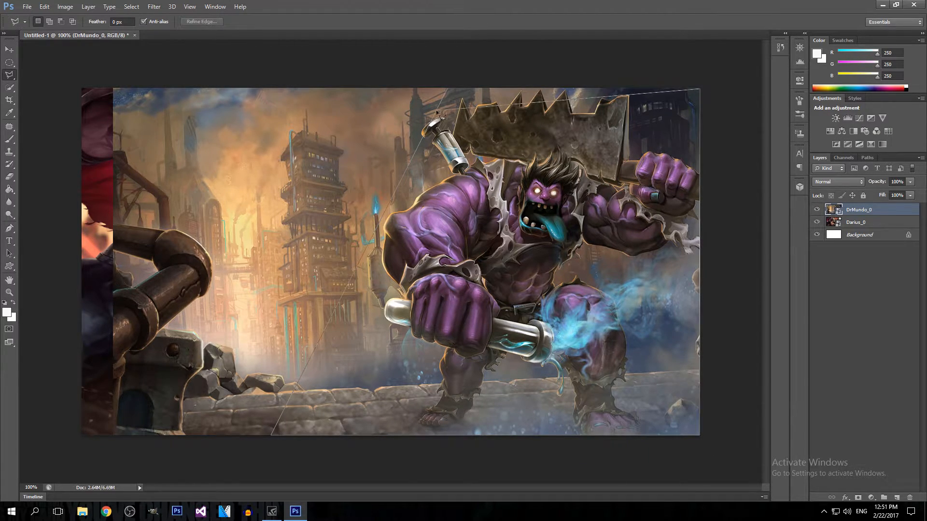
{"action": "left_click", "coordinate": [448, 88]}
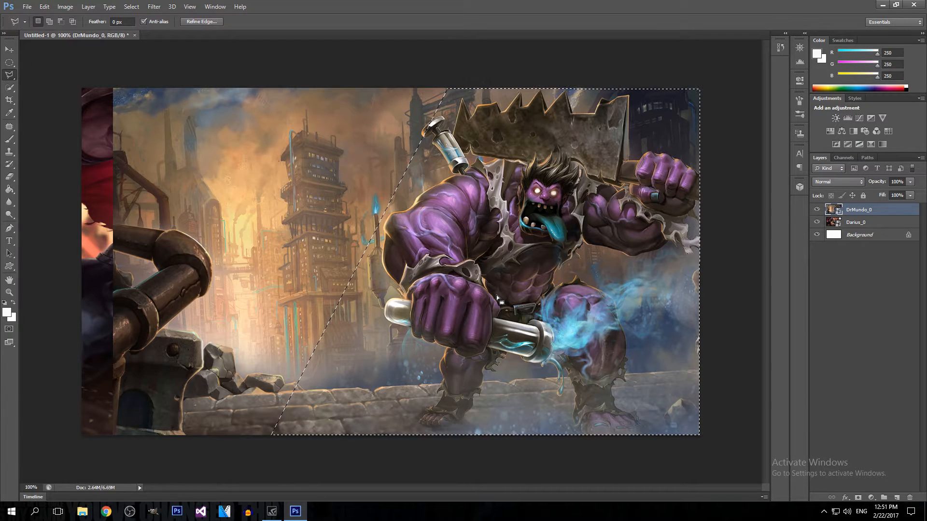
Copy the selected DrMundo area to a new layer and delete the original DrMundo_0 layer
{"action": "key", "text": "ctrl+j"}
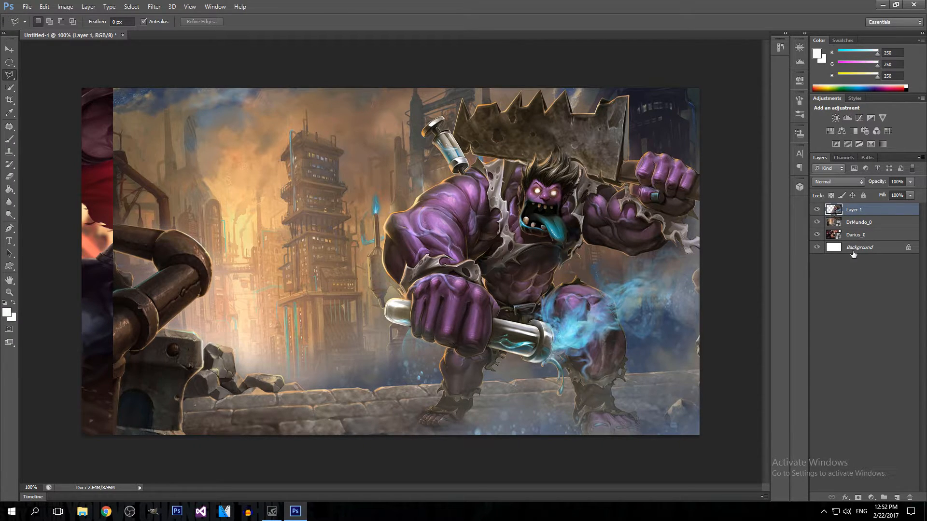
{"action": "left_click", "coordinate": [882, 224]}
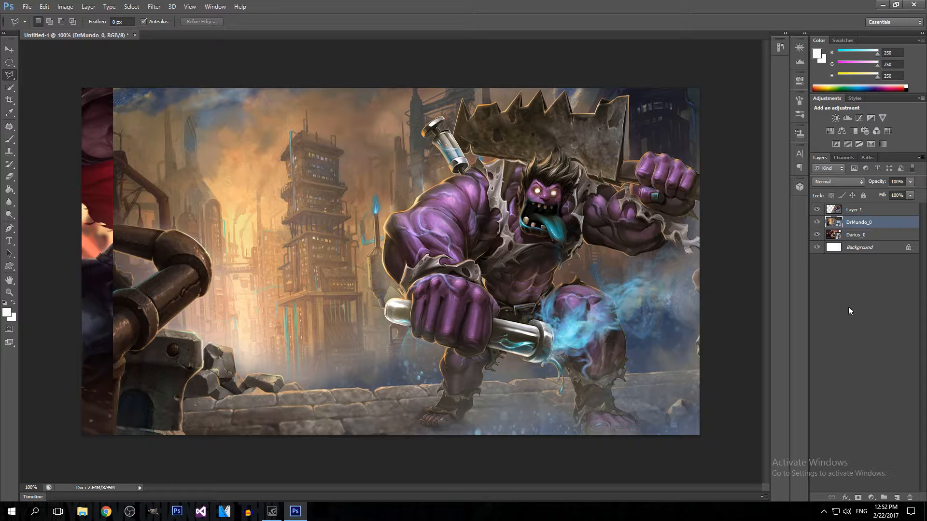
{"action": "key", "text": "Delete"}
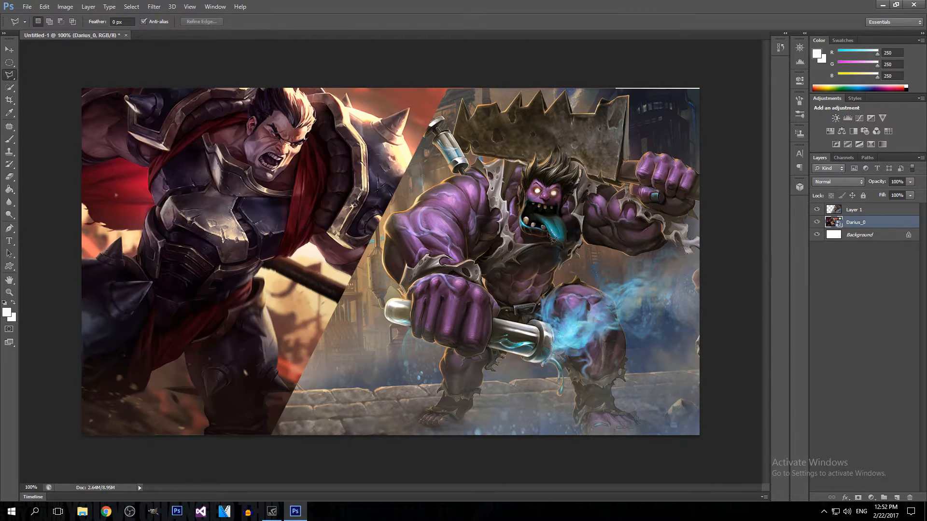
Enlarge the cut-out DrMundo layer to about 100.5% width and height, commit it, hide the transform controls, and shift the layer slightly right
{"action": "left_click", "coordinate": [9, 49]}
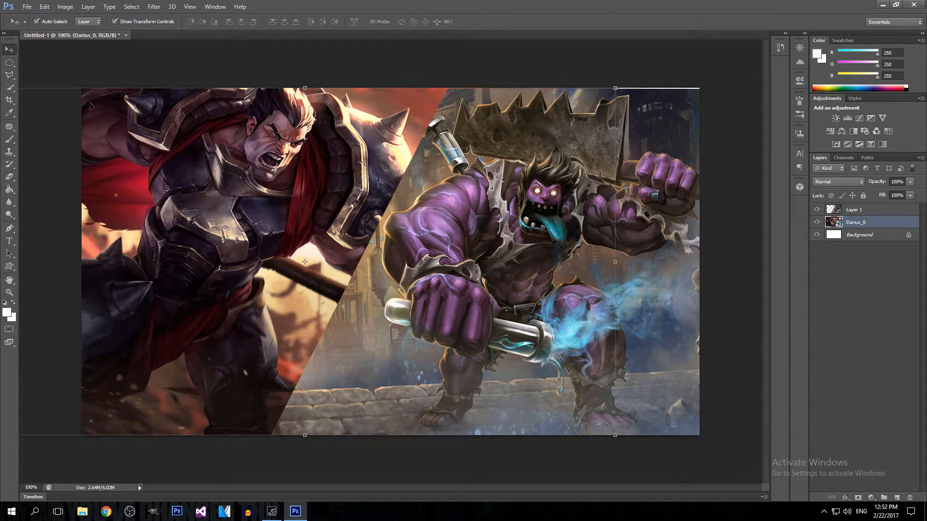
{"action": "left_click_drag", "start_coordinate": [502, 302], "coordinate": [504, 302]}
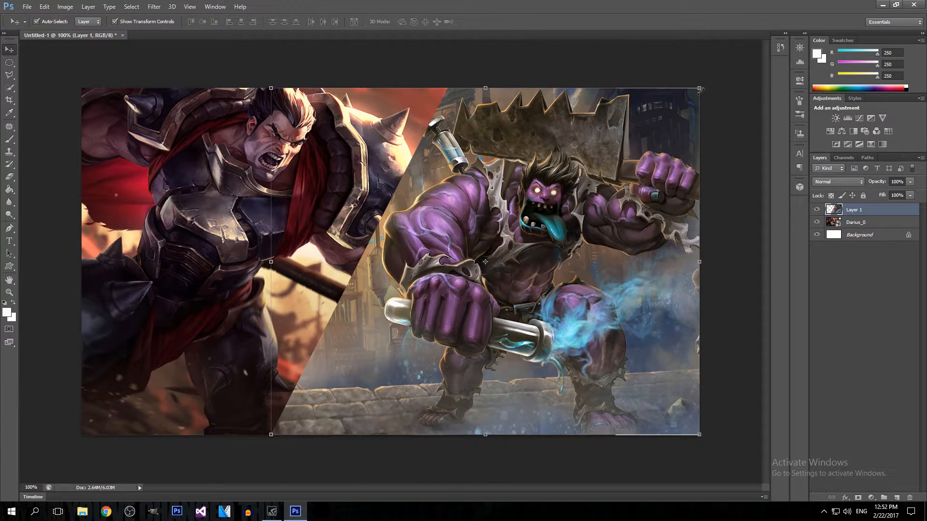
{"action": "left_click_drag", "start_coordinate": [699, 89], "coordinate": [701, 86]}
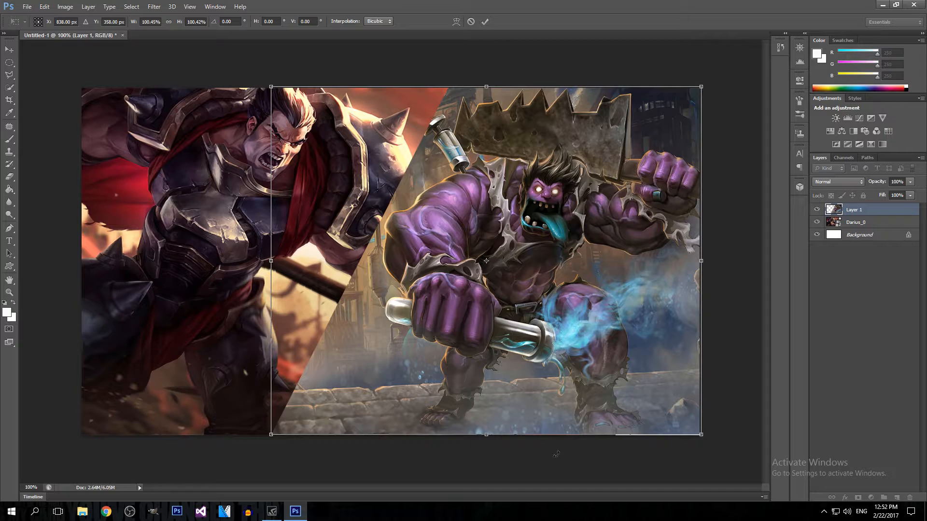
{"action": "left_click_drag", "start_coordinate": [486, 437], "coordinate": [486, 437]}
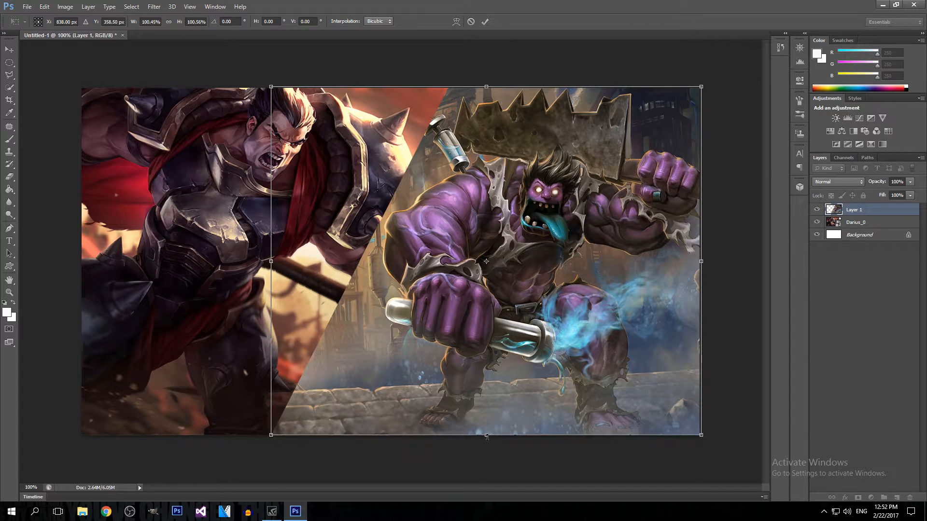
{"action": "left_click", "coordinate": [485, 21]}
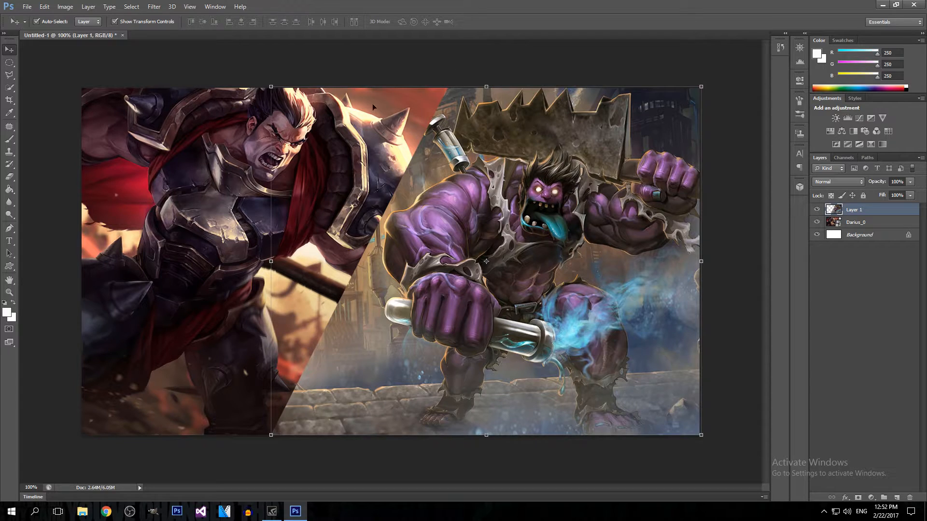
{"action": "left_click", "coordinate": [119, 22]}
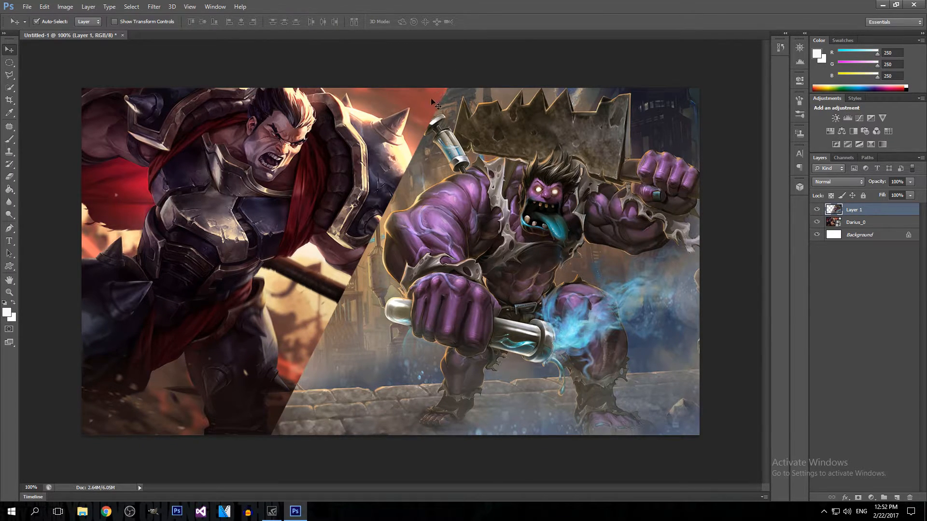
{"action": "left_click_drag", "start_coordinate": [500, 276], "coordinate": [517, 276]}
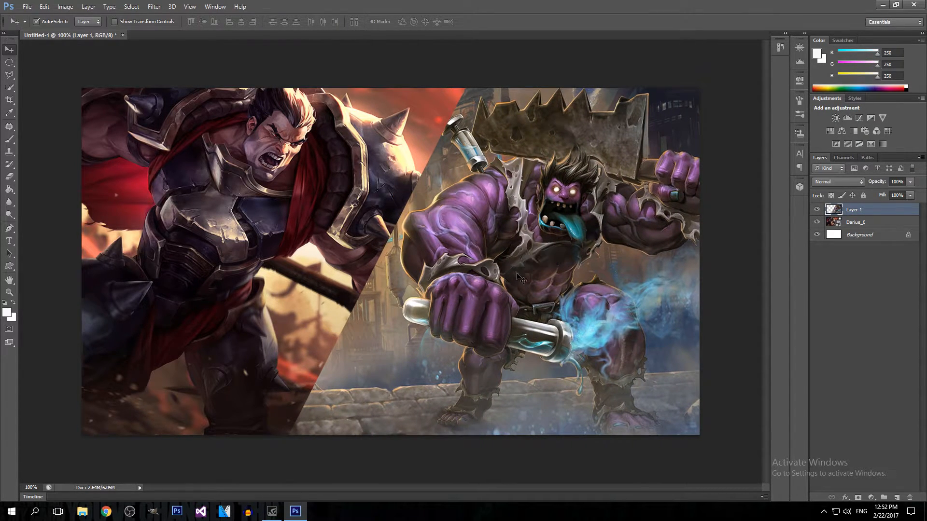
Place the 251_glow_effect_for_lightning2 image above the cut-out DrMundo layer
{"action": "left_click", "coordinate": [27, 7]}
{"action": "left_click", "coordinate": [43, 167]}
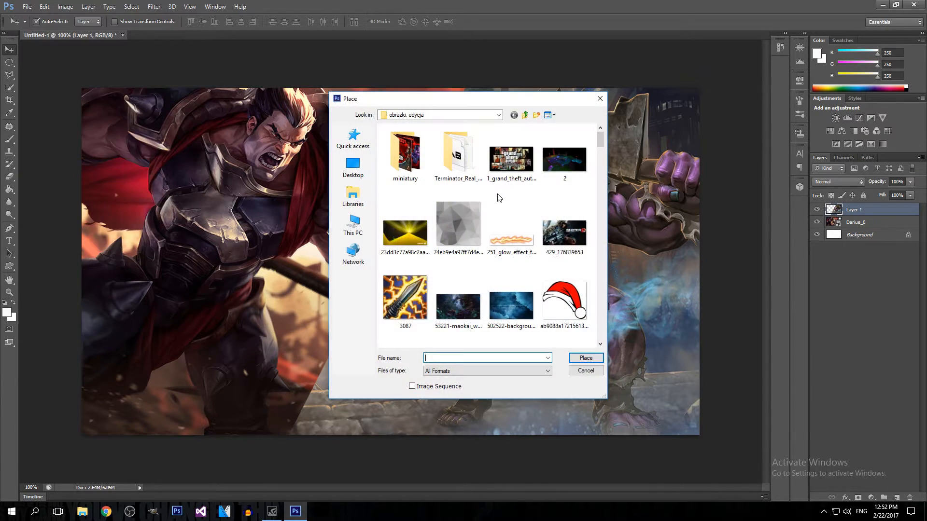
{"action": "left_click", "coordinate": [493, 236]}
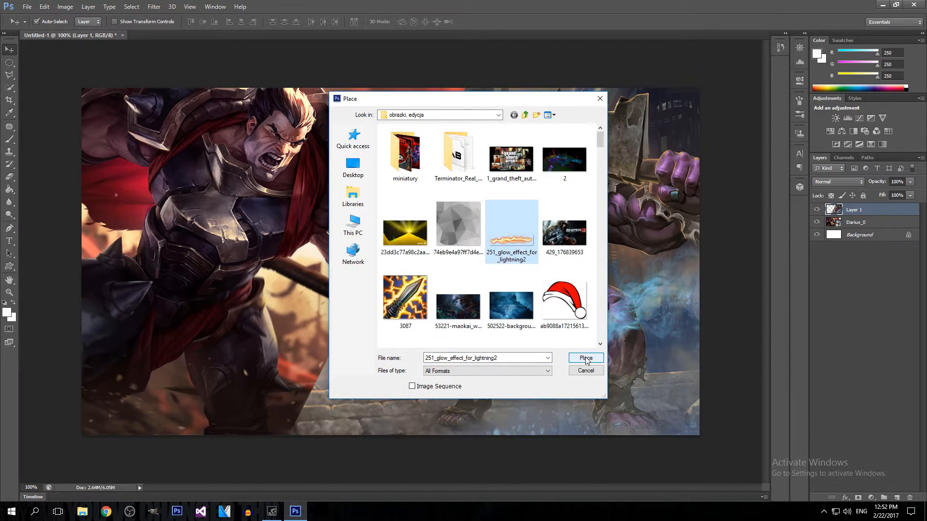
{"action": "left_click", "coordinate": [585, 358]}
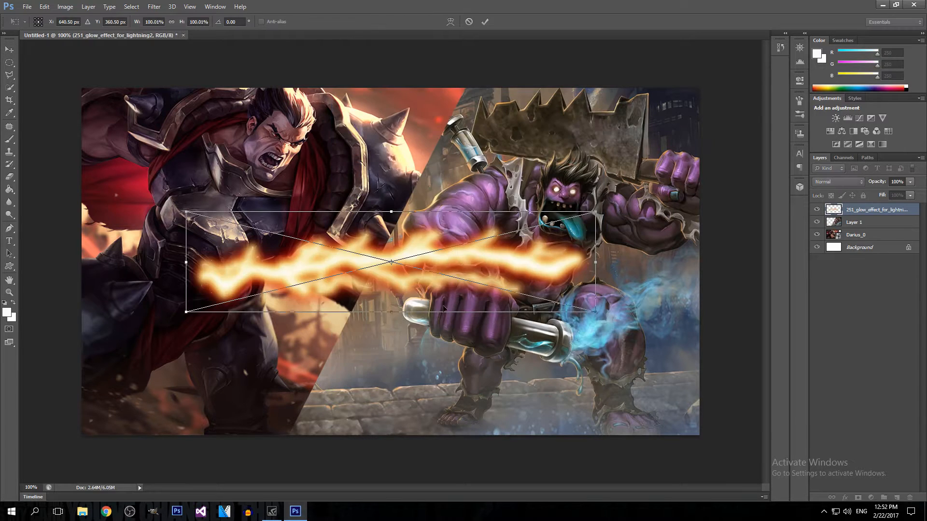
Skew and stretch the placed lightning into a slanted band about 93.6% wide and 91.3% high, angled about -28.7° across Darius
{"action": "left_click_drag", "start_coordinate": [454, 257], "coordinate": [473, 247]}
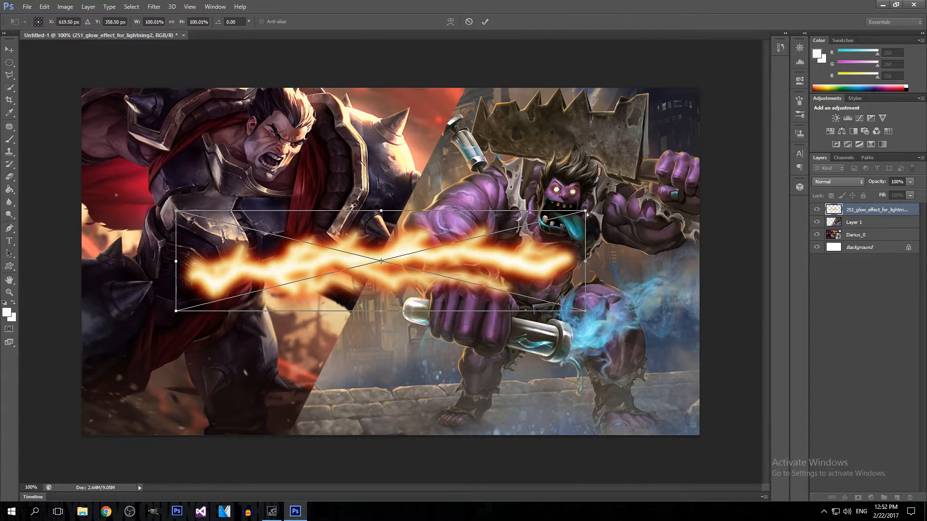
{"action": "left_click_drag", "start_coordinate": [587, 213], "coordinate": [434, 101]}
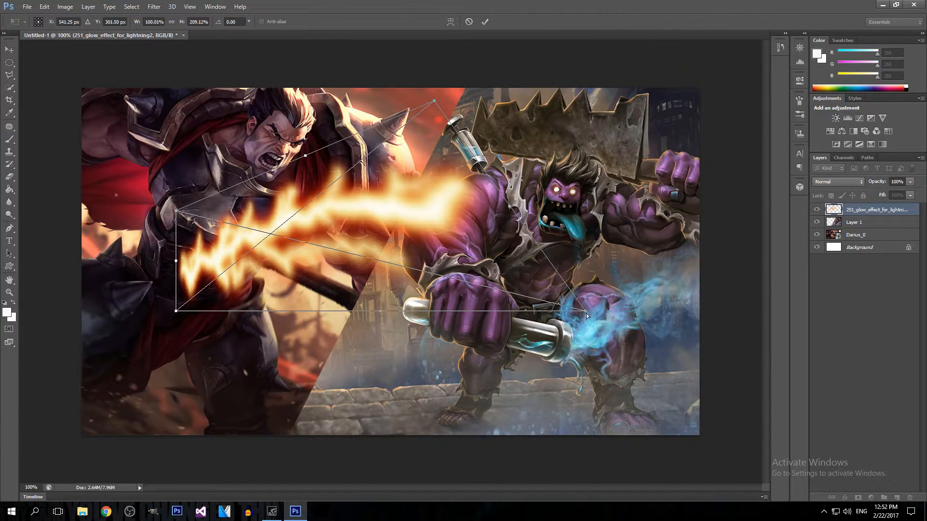
{"action": "left_click_drag", "start_coordinate": [592, 314], "coordinate": [457, 179]}
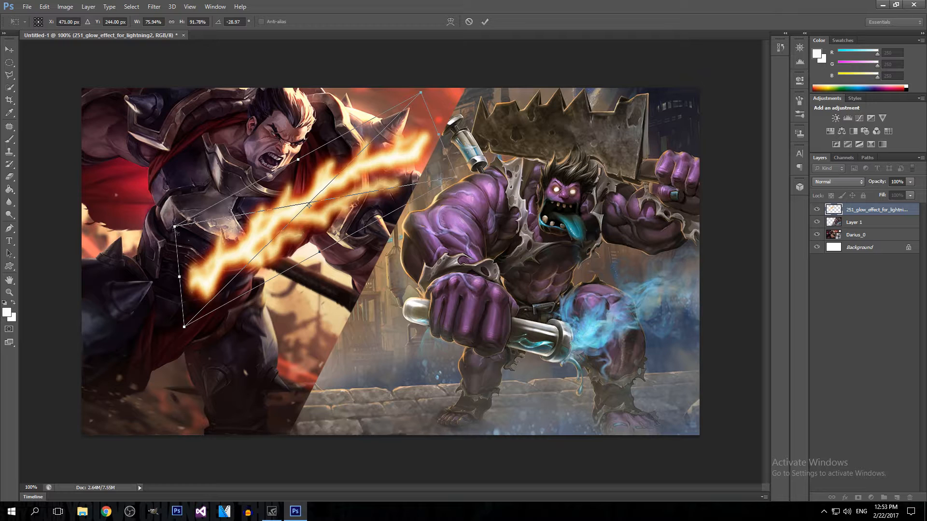
{"action": "left_click_drag", "start_coordinate": [175, 229], "coordinate": [151, 244]}
{"action": "left_click_drag", "start_coordinate": [167, 286], "coordinate": [102, 320]}
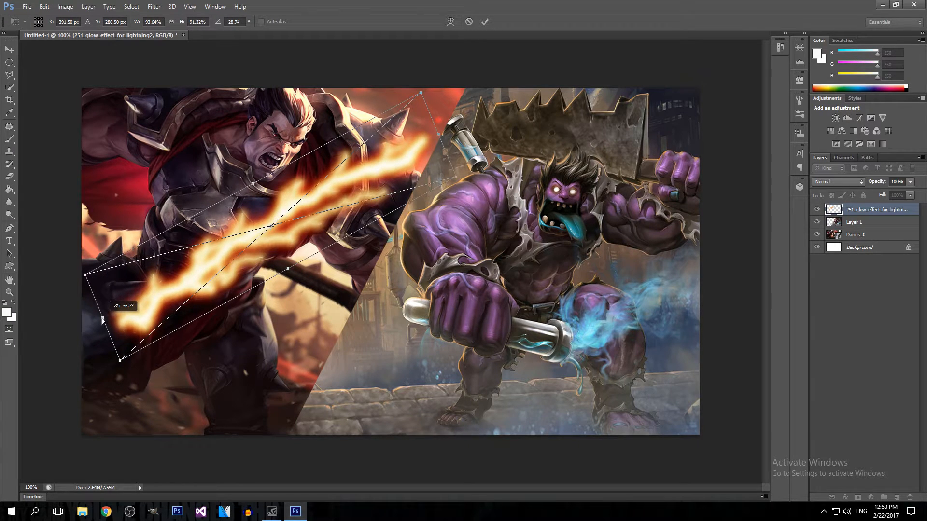
Rotate the lightning to about -61.7°, move it over the diagonal seam between both artworks, and commit the placement
{"action": "left_click_drag", "start_coordinate": [322, 201], "coordinate": [442, 205]}
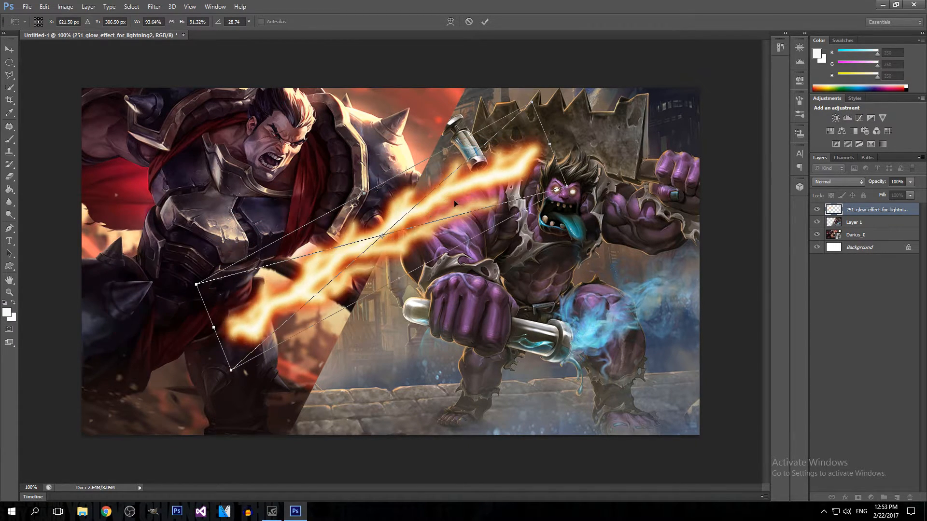
{"action": "left_click_drag", "start_coordinate": [539, 95], "coordinate": [434, 41]}
{"action": "left_click_drag", "start_coordinate": [404, 272], "coordinate": [426, 225]}
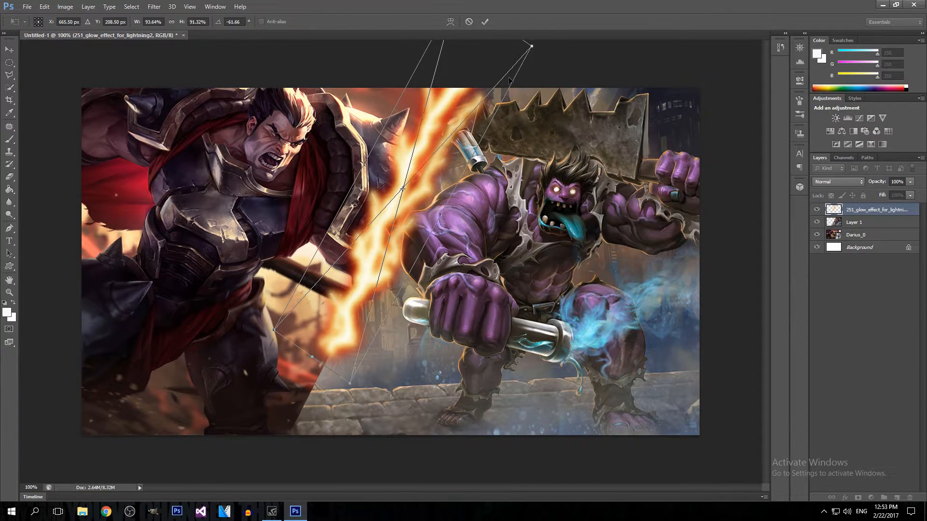
{"action": "left_click", "coordinate": [485, 21]}
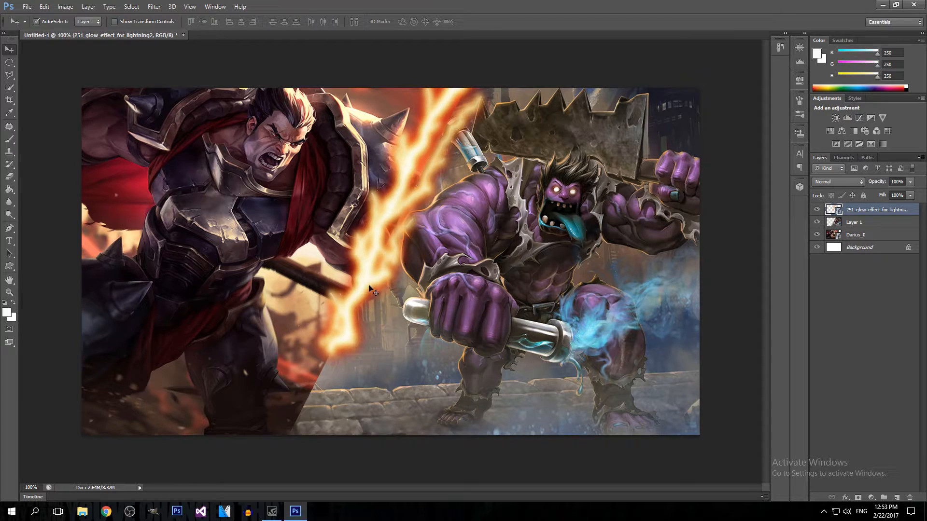
Stretch the lightning down to the canvas's lower edge, commit it, hide the transform controls, and nudge the layer right along the seam
{"action": "left_click", "coordinate": [115, 22]}
{"action": "left_click_drag", "start_coordinate": [296, 372], "coordinate": [268, 444]}
{"action": "left_click", "coordinate": [485, 21]}
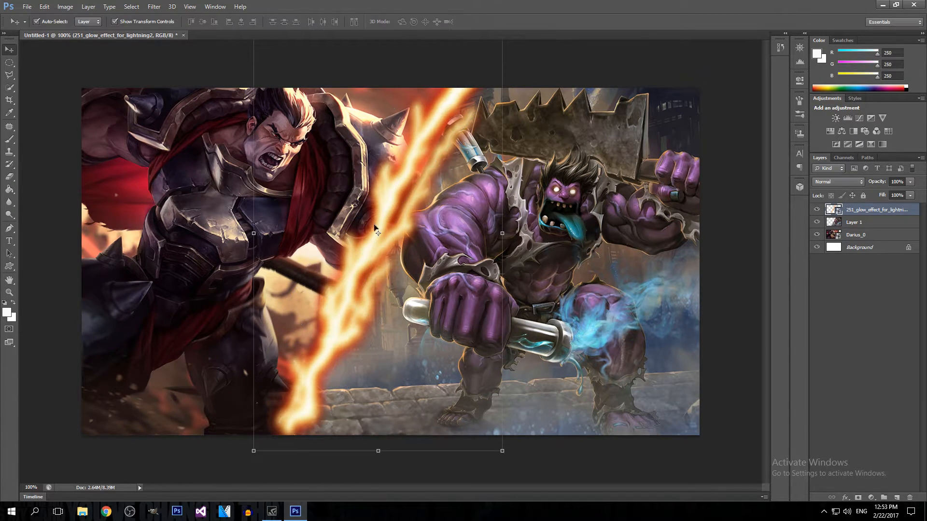
{"action": "left_click", "coordinate": [130, 23]}
{"action": "left_click_drag", "start_coordinate": [382, 222], "coordinate": [392, 225]}
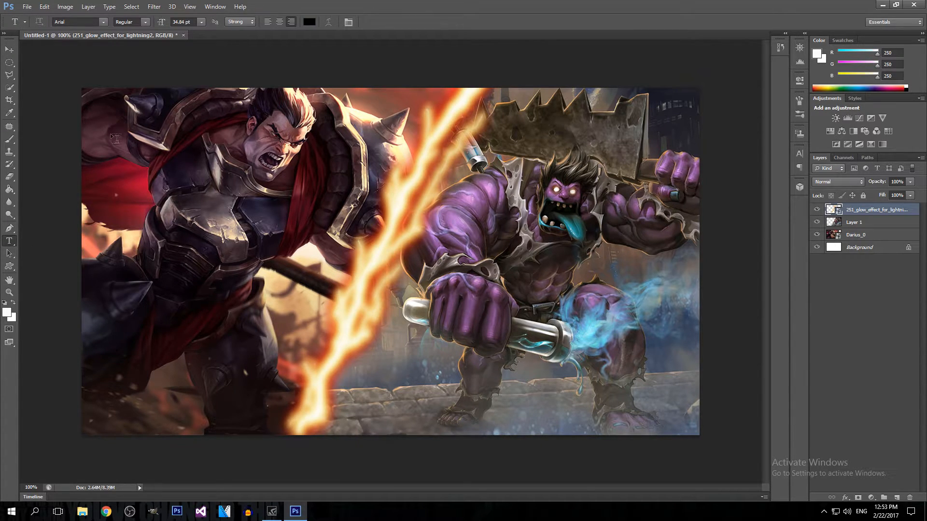
Start a text layer over Darius's arm and set its font to BatmanForeverAlternate
{"action": "left_click", "coordinate": [117, 145]}
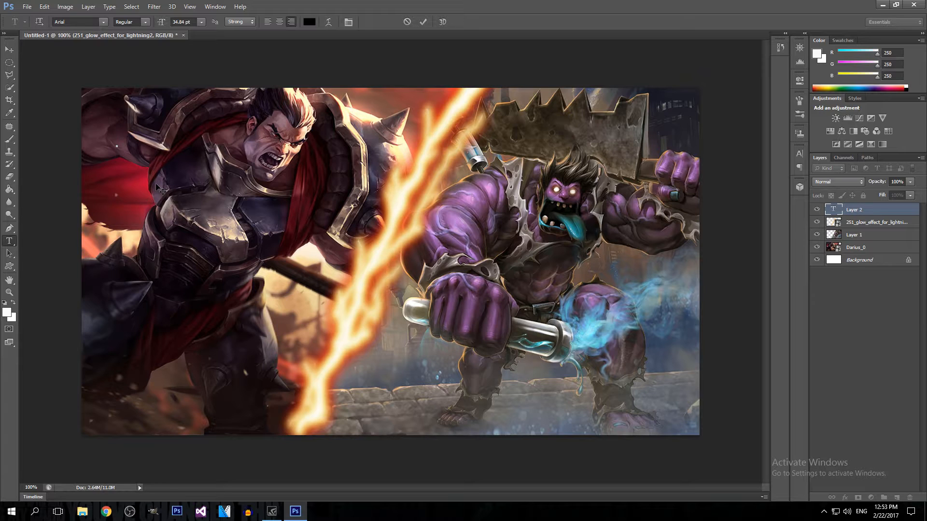
{"action": "type", "text": "da"}
{"action": "key", "text": "BackSpace"}
{"action": "key", "text": "BackSpace"}
{"action": "left_click", "coordinate": [80, 22]}
{"action": "left_click", "coordinate": [103, 22]}
{"action": "scroll", "coordinate": [135, 176], "scroll_direction": "down", "scroll_amount": 10}
{"action": "scroll", "coordinate": [138, 178], "scroll_direction": "down", "scroll_amount": 6}
{"action": "left_click_drag", "start_coordinate": [210, 179], "coordinate": [201, 65]}
{"action": "left_click", "coordinate": [170, 85]}
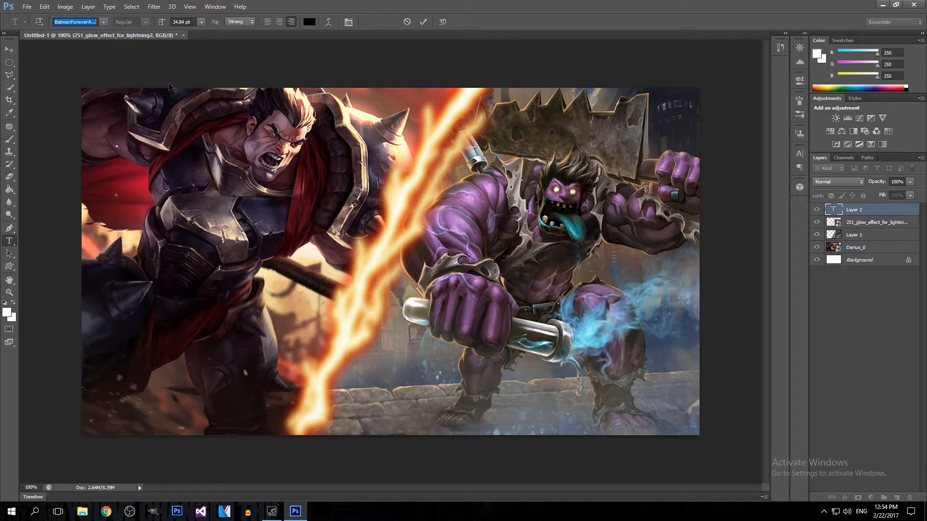
{"action": "left_click", "coordinate": [102, 22]}
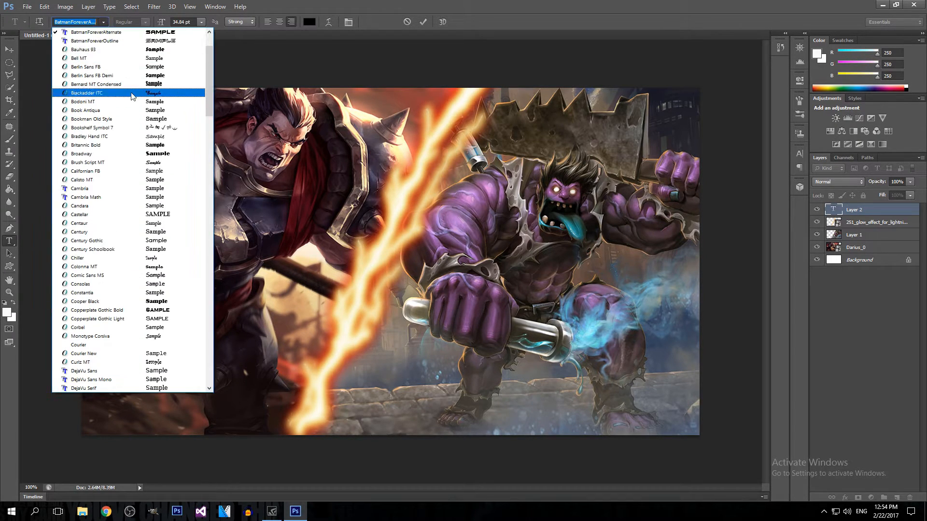
{"action": "left_click", "coordinate": [105, 22]}
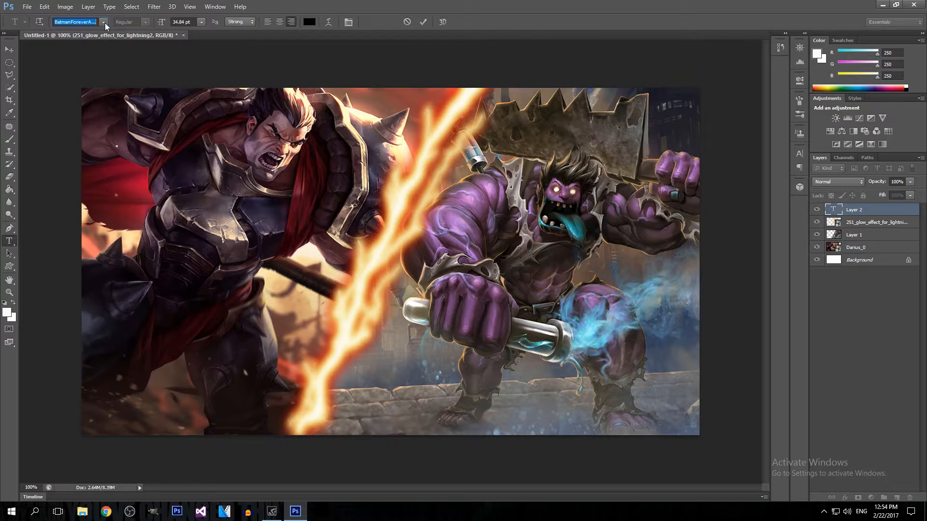
Enter "darius" in the text layer and move the text right until the whole word lies inside the canvas
{"action": "left_click", "coordinate": [120, 151]}
{"action": "type", "text": "Darius"}
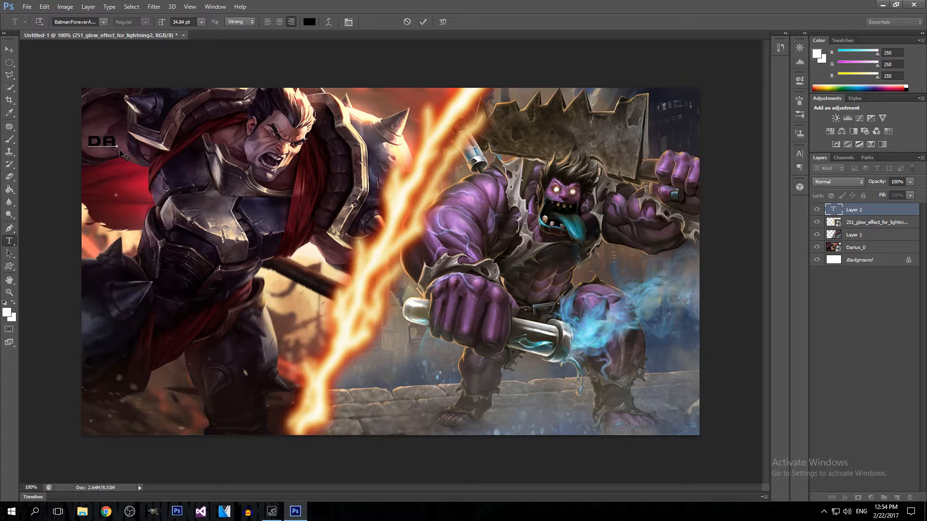
{"action": "left_click", "coordinate": [9, 49]}
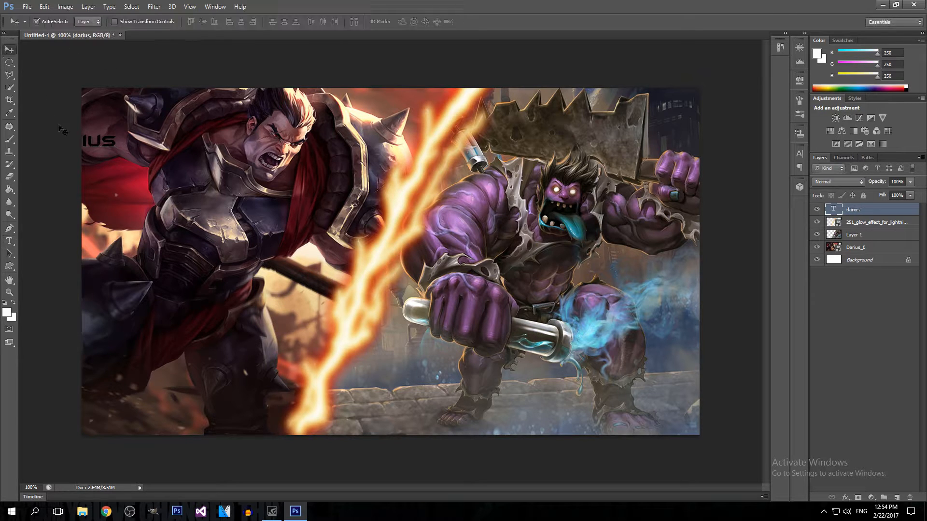
{"action": "left_click_drag", "start_coordinate": [112, 140], "coordinate": [233, 139]}
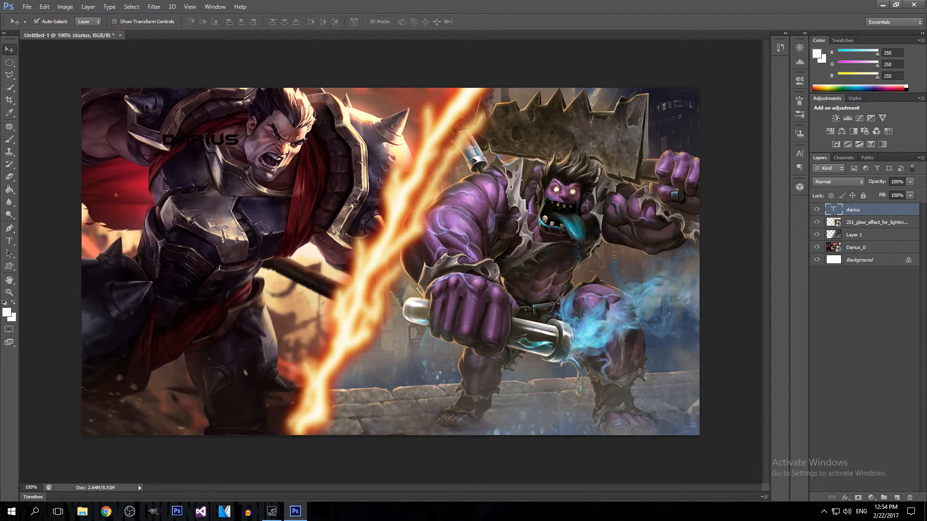
Change the color of the whole "darius" text to white
{"action": "left_click", "coordinate": [9, 240]}
{"action": "double_click", "coordinate": [192, 140]}
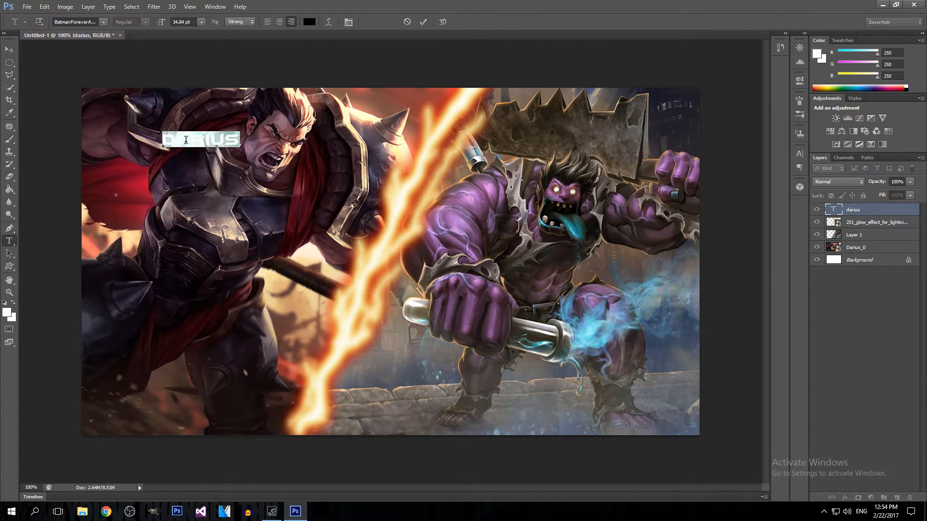
{"action": "left_click", "coordinate": [309, 22]}
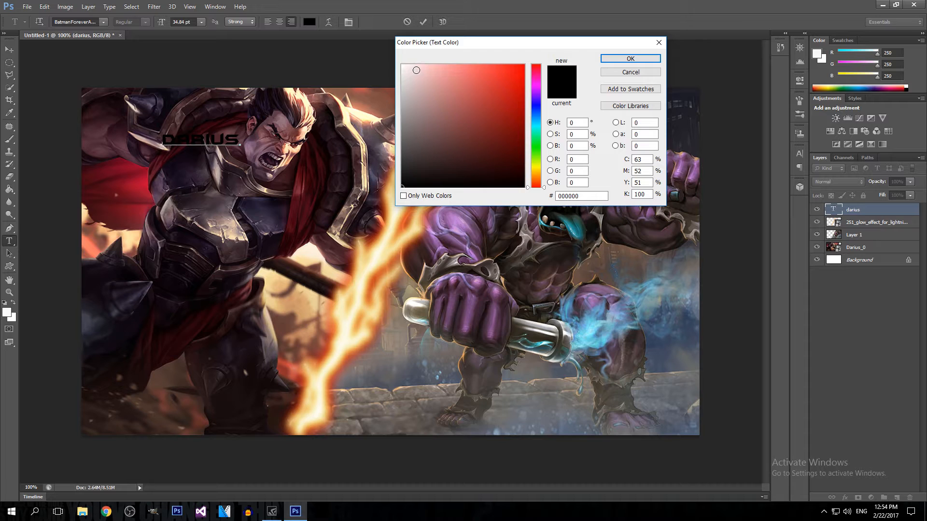
{"action": "left_click", "coordinate": [402, 65]}
{"action": "left_click", "coordinate": [627, 59]}
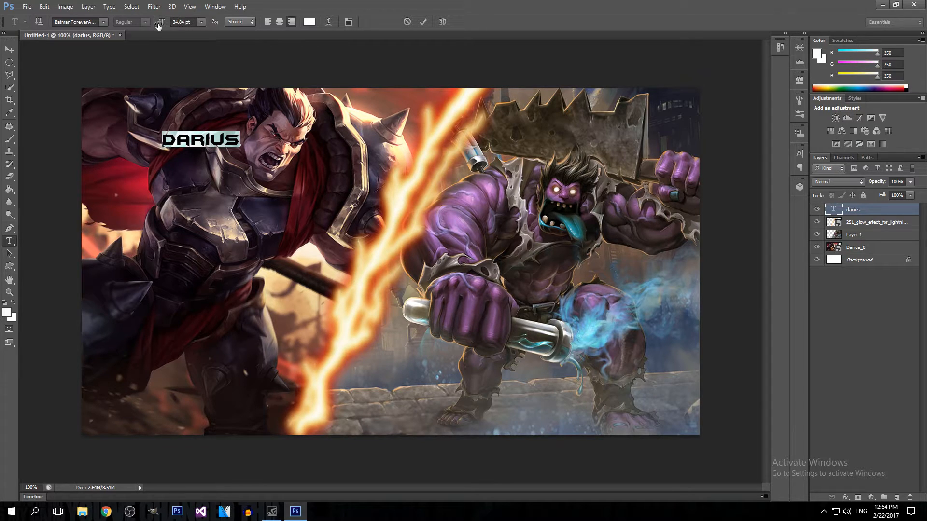
Enlarge the "darius" text to 100.84 pt and commit the edit
{"action": "left_click_drag", "start_coordinate": [160, 25], "coordinate": [189, 23]}
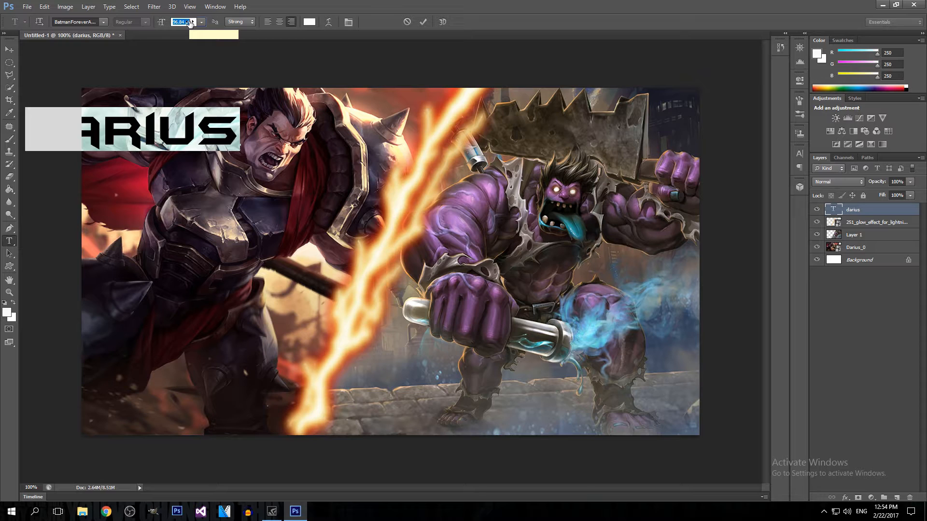
{"action": "left_click_drag", "start_coordinate": [189, 24], "coordinate": [192, 23]}
{"action": "left_click", "coordinate": [423, 22]}
Move the "darius" title fully inside the canvas and position it across Darius's chest, below his face
{"action": "left_click", "coordinate": [9, 49]}
{"action": "left_click_drag", "start_coordinate": [125, 139], "coordinate": [188, 117]}
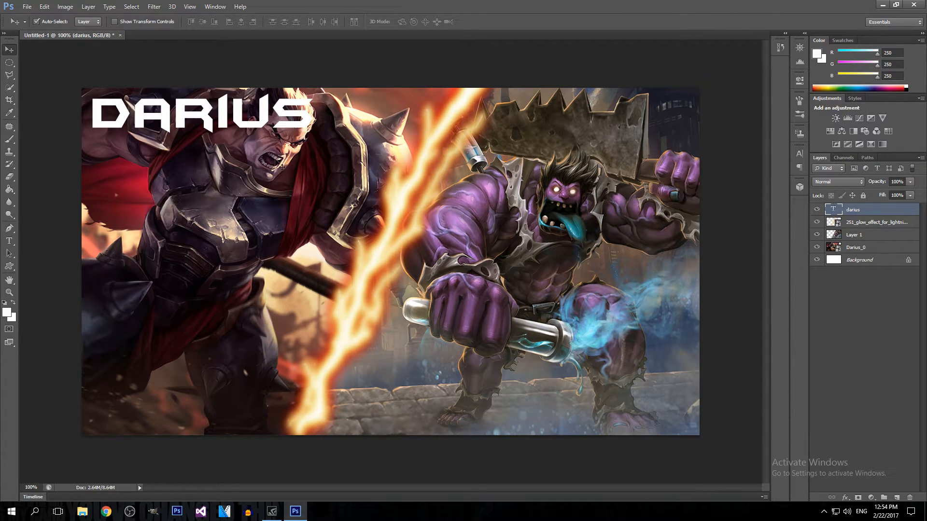
{"action": "left_click_drag", "start_coordinate": [208, 125], "coordinate": [213, 207]}
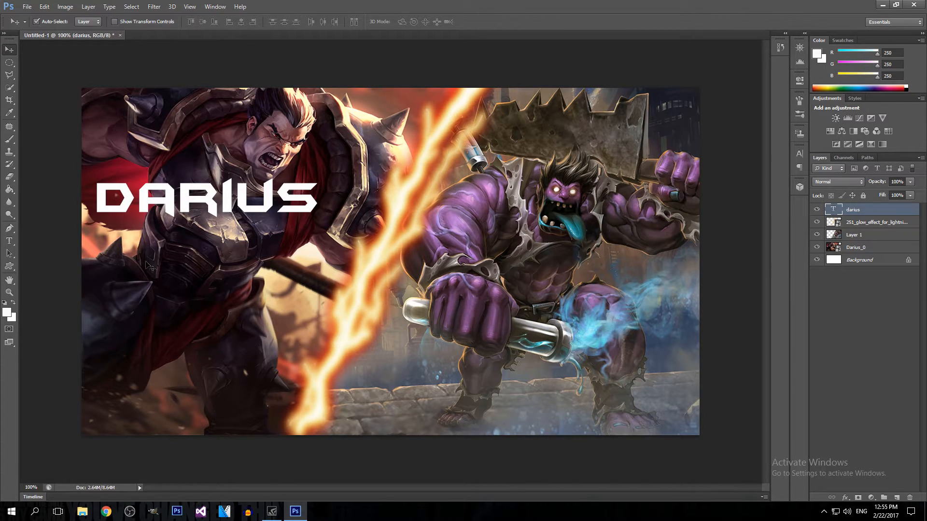
Select the whole "darius" title, enlarge it to 114.84 pt, and commit the edit
{"action": "left_click", "coordinate": [9, 241]}
{"action": "left_click", "coordinate": [280, 199]}
{"action": "left_click_drag", "start_coordinate": [322, 195], "coordinate": [61, 186]}
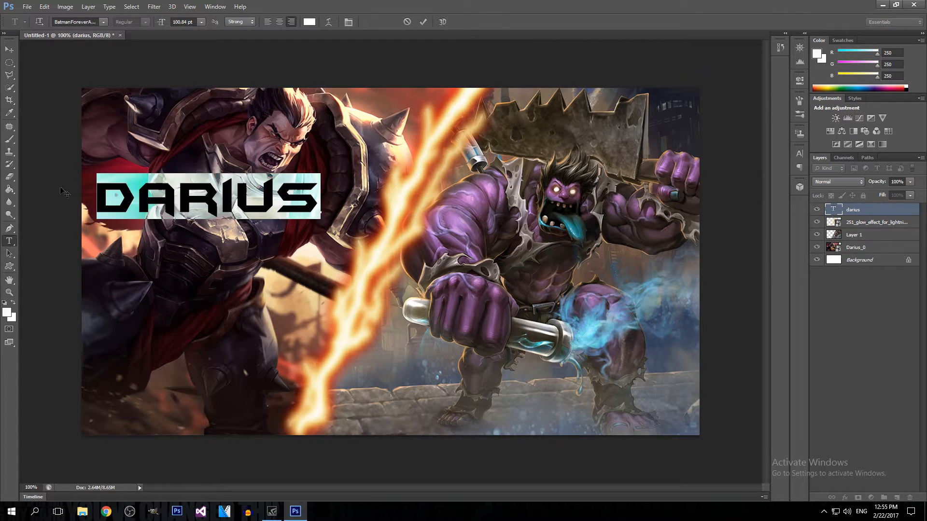
{"action": "left_click_drag", "start_coordinate": [158, 24], "coordinate": [169, 24]}
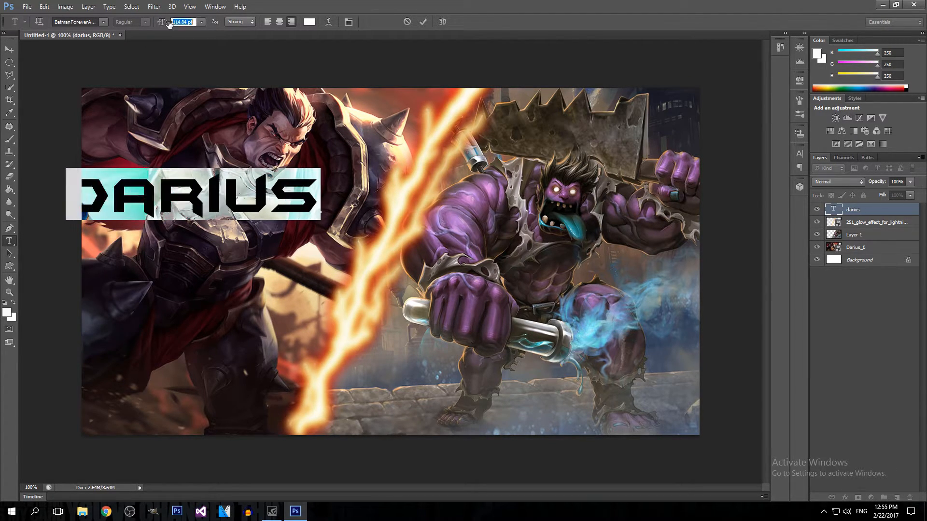
{"action": "left_click", "coordinate": [423, 22]}
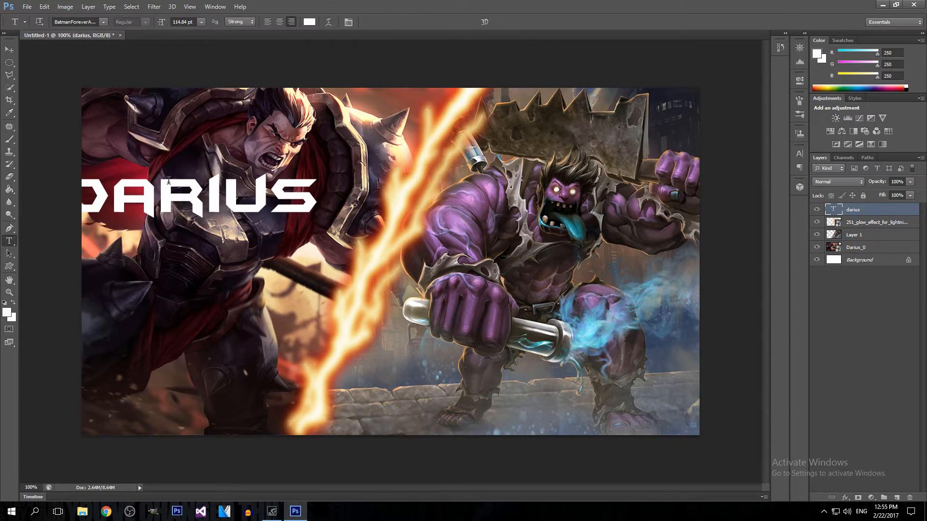
Reposition the enlarged "darius" title so all its letters fit inside the canvas, across Darius's lower chest
{"action": "left_click", "coordinate": [9, 49]}
{"action": "left_click_drag", "start_coordinate": [149, 208], "coordinate": [186, 229]}
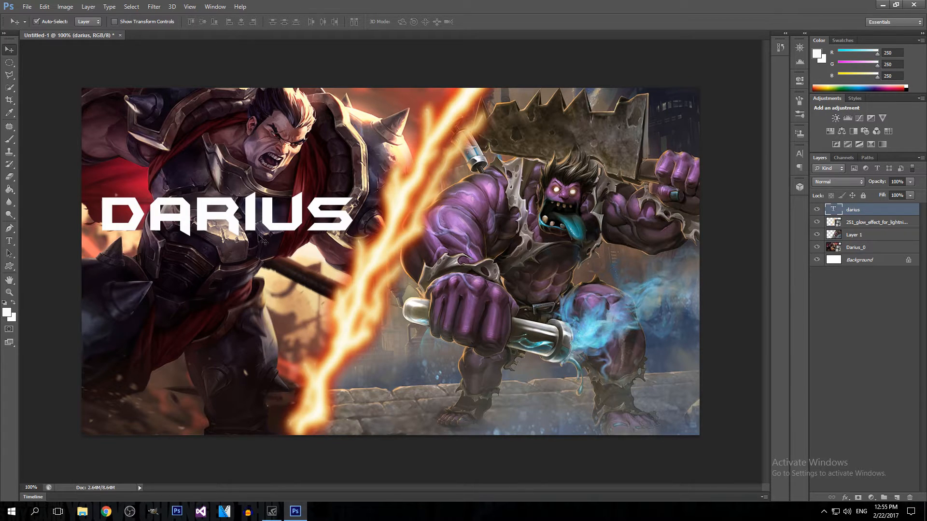
{"action": "right_click", "coordinate": [862, 214]}
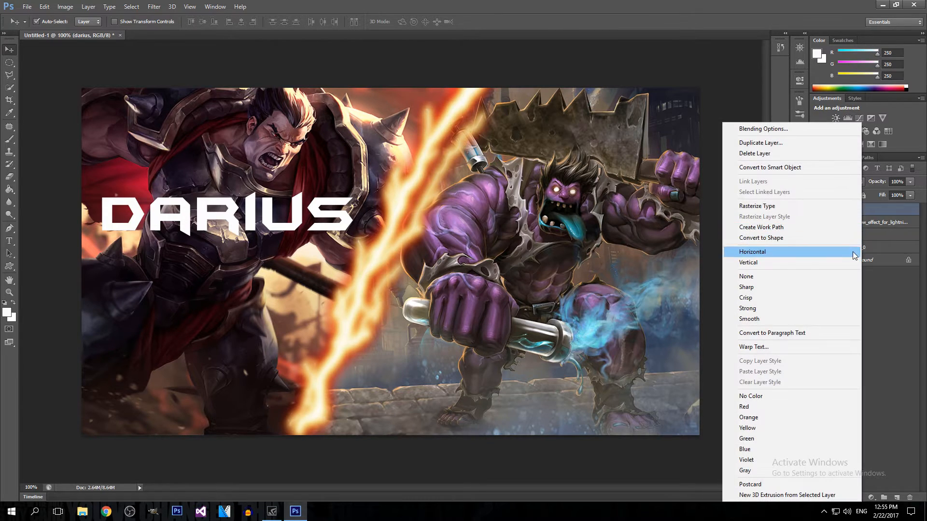
{"action": "left_click", "coordinate": [754, 130]}
{"action": "left_click_drag", "start_coordinate": [746, 116], "coordinate": [554, 107]}
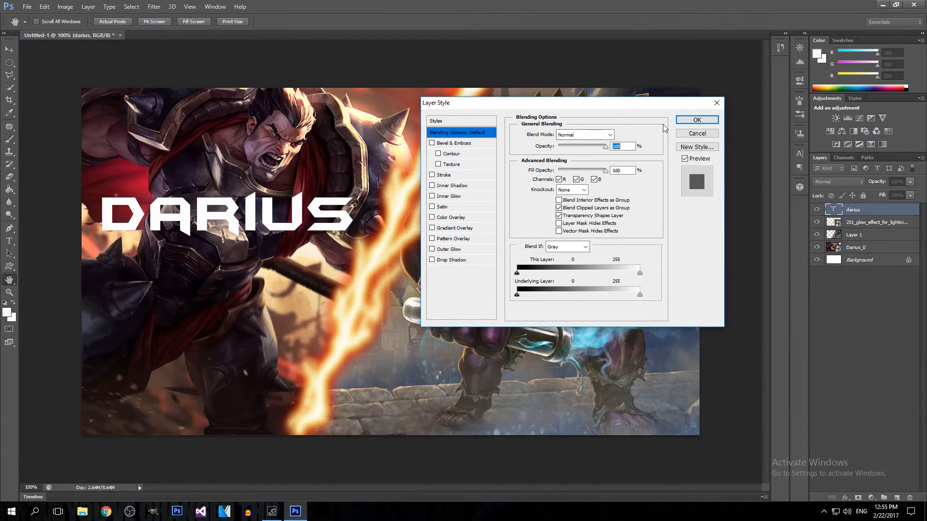
{"action": "left_click", "coordinate": [699, 120]}
Change the color of the whole "darius" text to bright red (#f70505) and commit the edit
{"action": "left_click", "coordinate": [10, 241]}
{"action": "left_click_drag", "start_coordinate": [358, 212], "coordinate": [102, 215]}
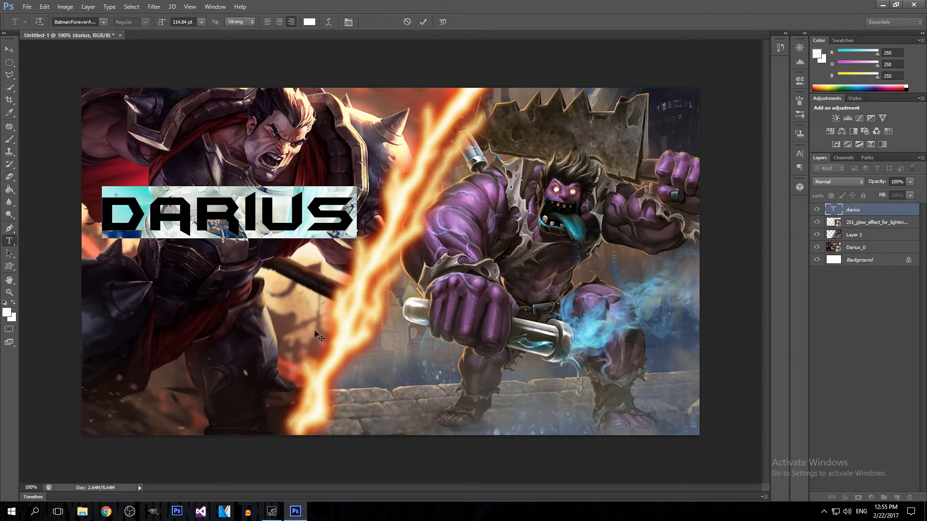
{"action": "left_click", "coordinate": [309, 22]}
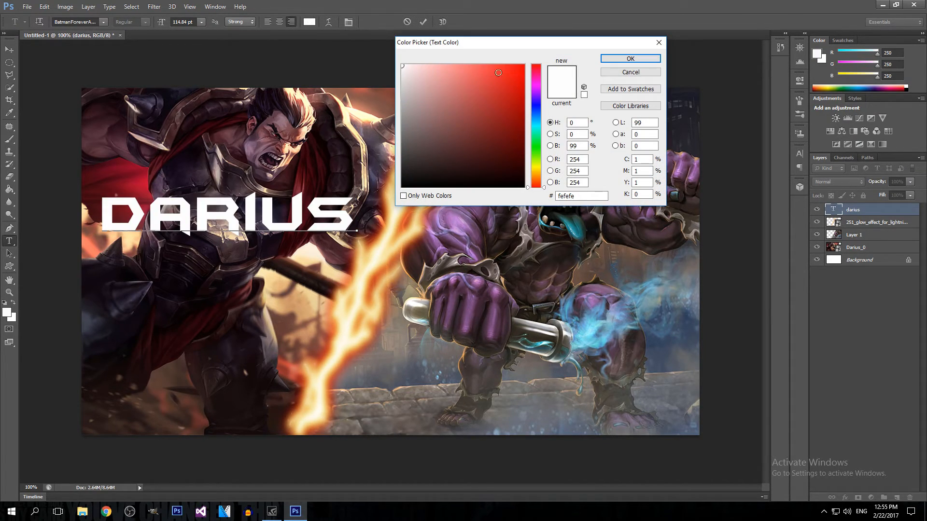
{"action": "left_click", "coordinate": [522, 69]}
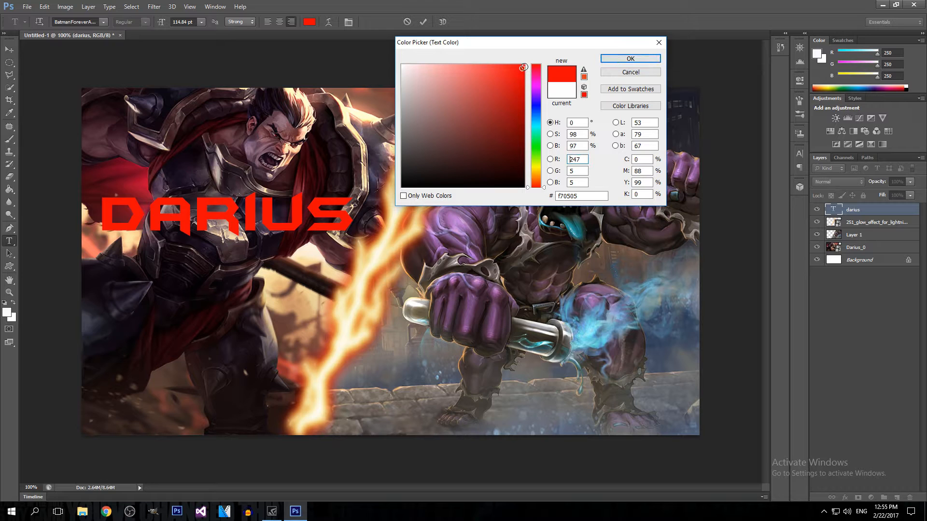
{"action": "left_click", "coordinate": [630, 58]}
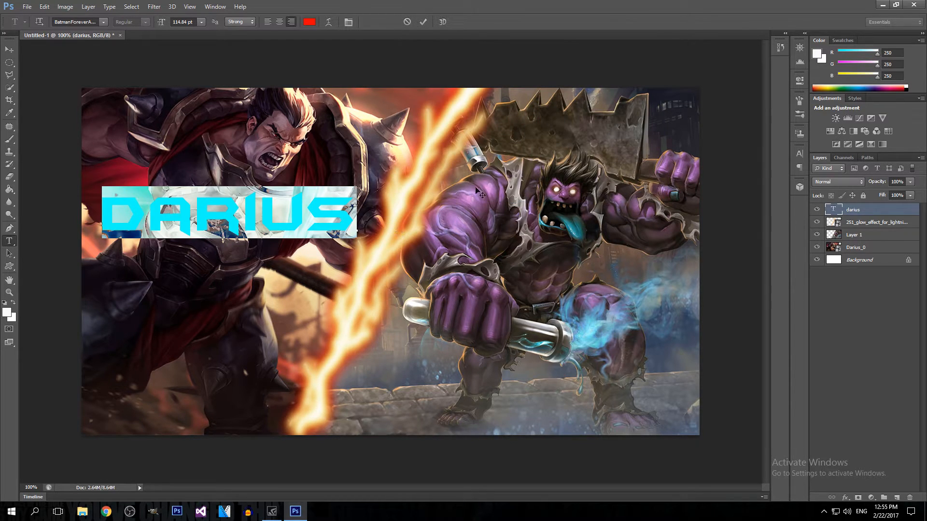
{"action": "left_click", "coordinate": [853, 210]}
Give the "darius" title a thick black outside Stroke and a Drop Shadow with increased distance, leaving Bevel & Emboss off
{"action": "right_click", "coordinate": [870, 209]}
{"action": "left_click", "coordinate": [784, 129]}
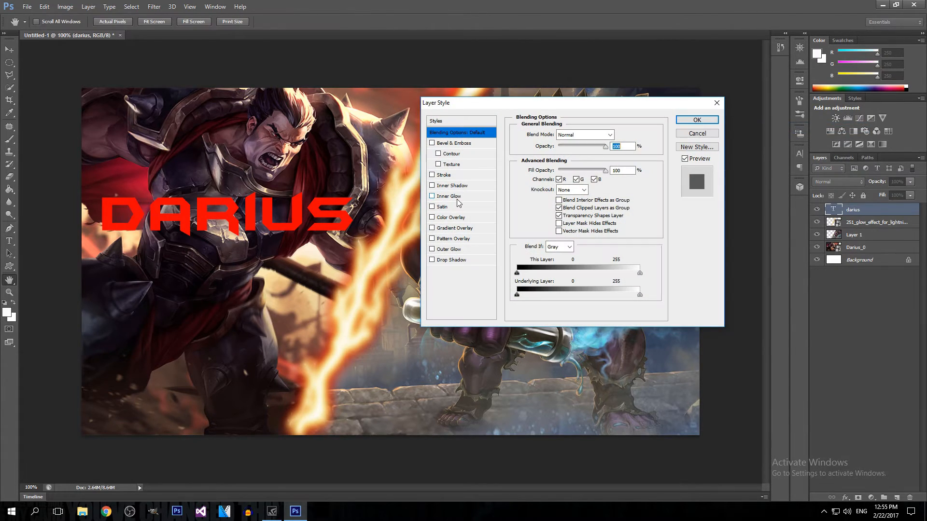
{"action": "left_click", "coordinate": [445, 143]}
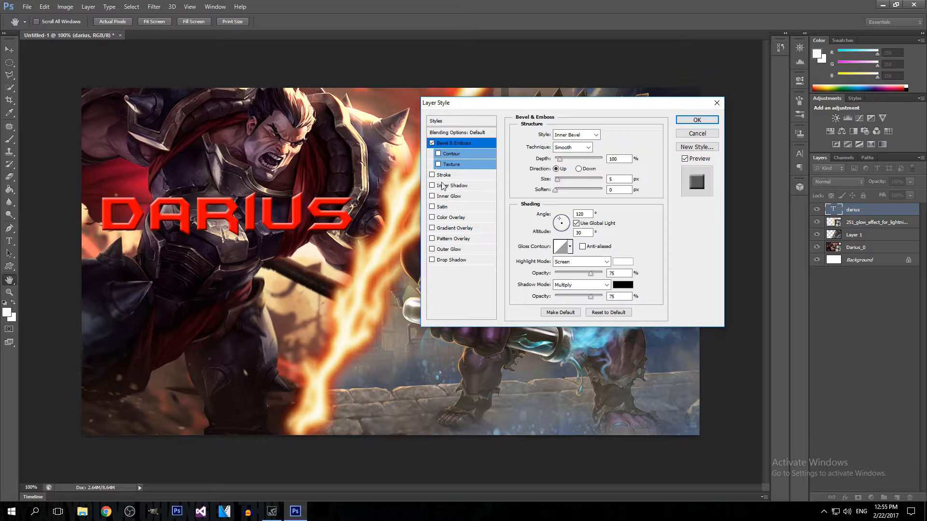
{"action": "left_click", "coordinate": [431, 142]}
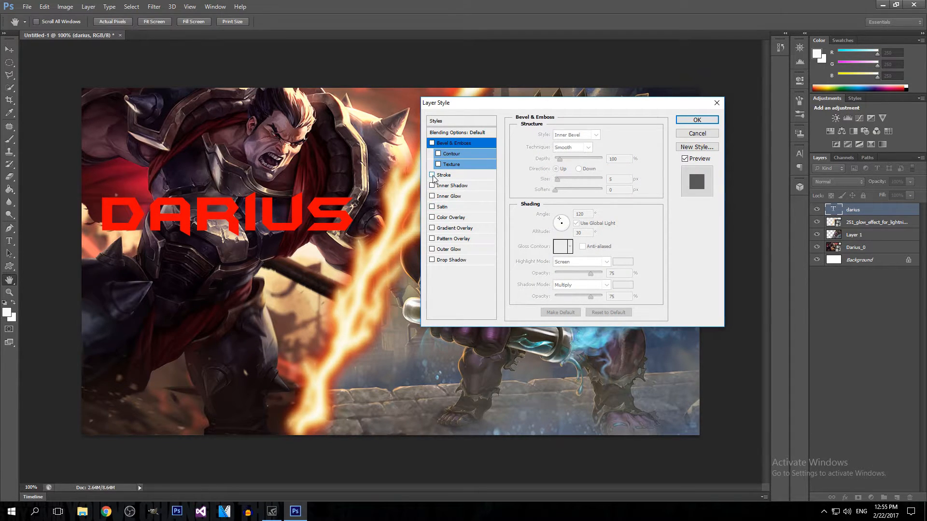
{"action": "left_click", "coordinate": [432, 176]}
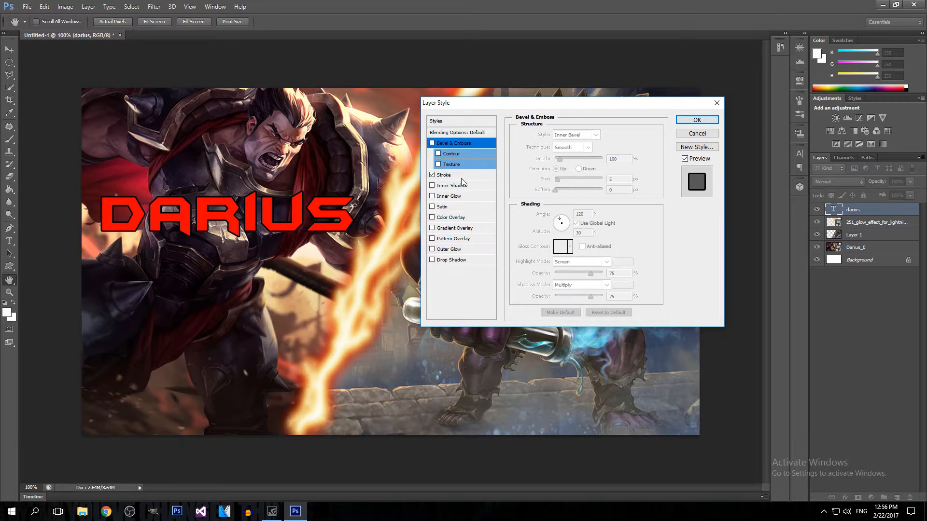
{"action": "left_click", "coordinate": [449, 175]}
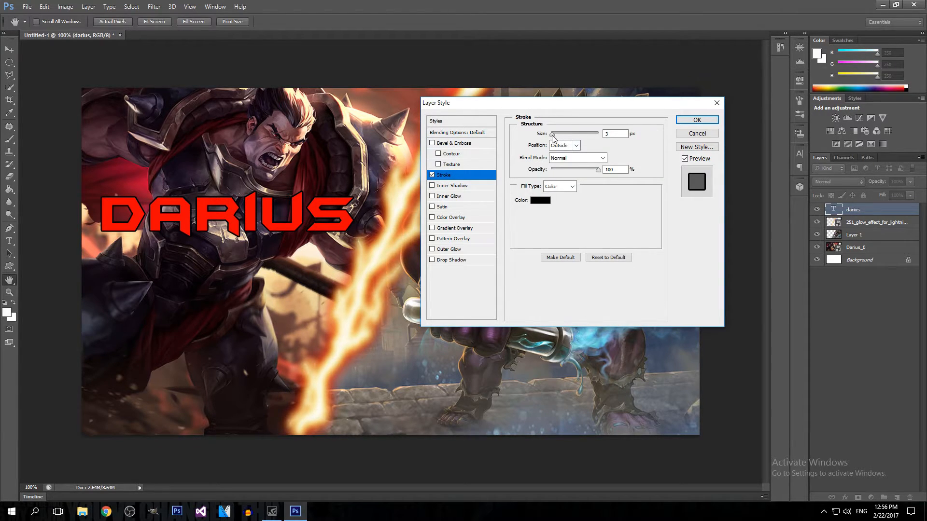
{"action": "left_click_drag", "start_coordinate": [551, 134], "coordinate": [555, 135]}
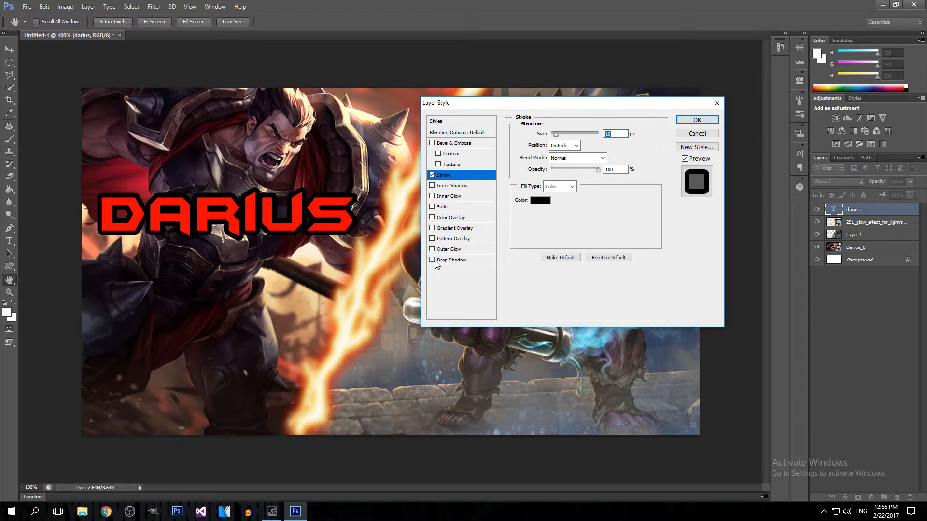
{"action": "left_click", "coordinate": [450, 261]}
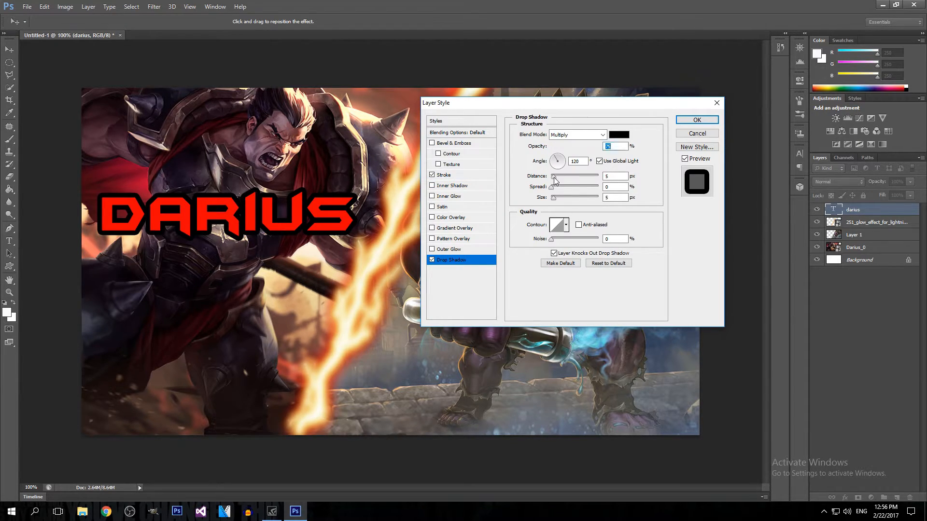
{"action": "left_click_drag", "start_coordinate": [554, 177], "coordinate": [566, 179]}
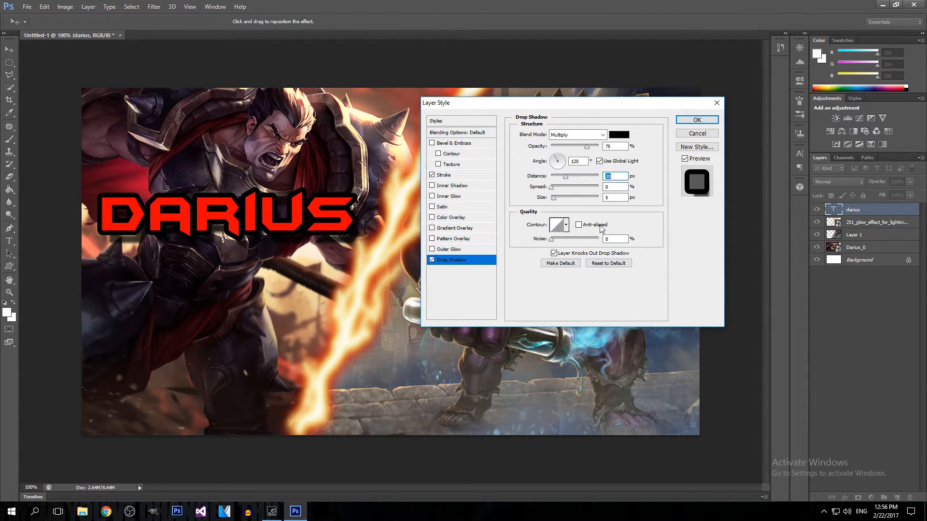
Enable an Outer Glow on the "darius" title and change the glow color to red
{"action": "left_click", "coordinate": [444, 250]}
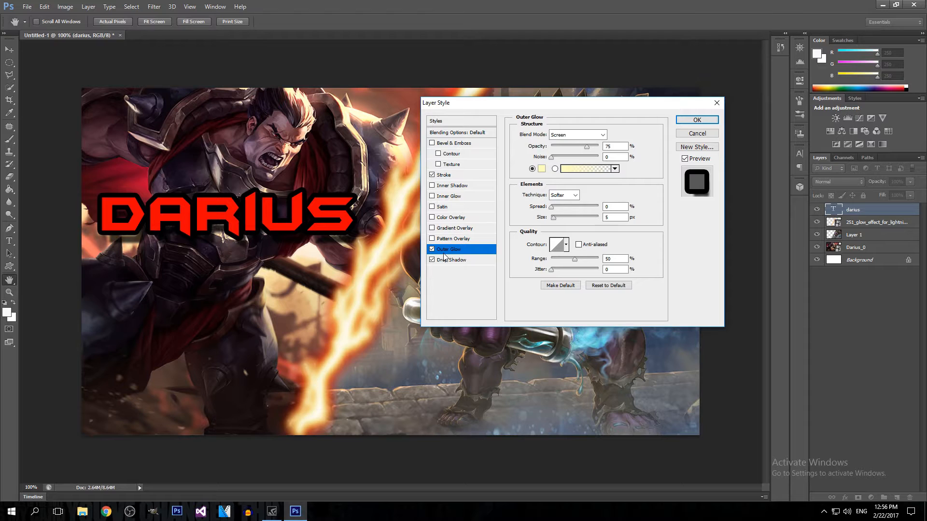
{"action": "left_click", "coordinate": [542, 168]}
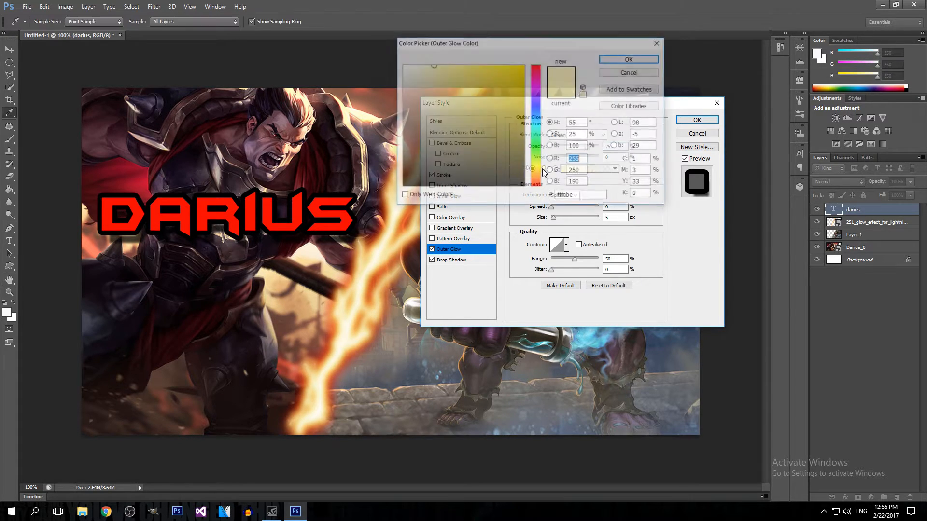
{"action": "left_click_drag", "start_coordinate": [540, 72], "coordinate": [540, 65]}
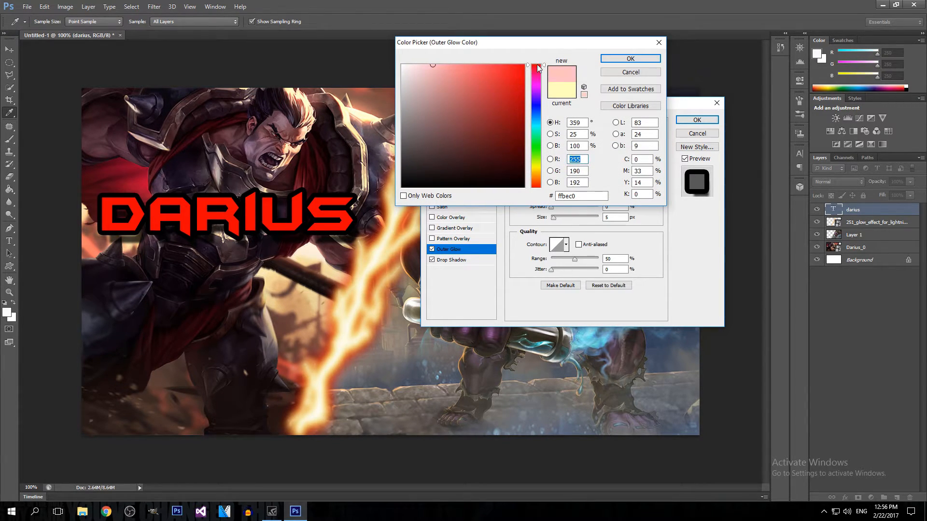
{"action": "left_click", "coordinate": [518, 68]}
{"action": "left_click", "coordinate": [630, 58]}
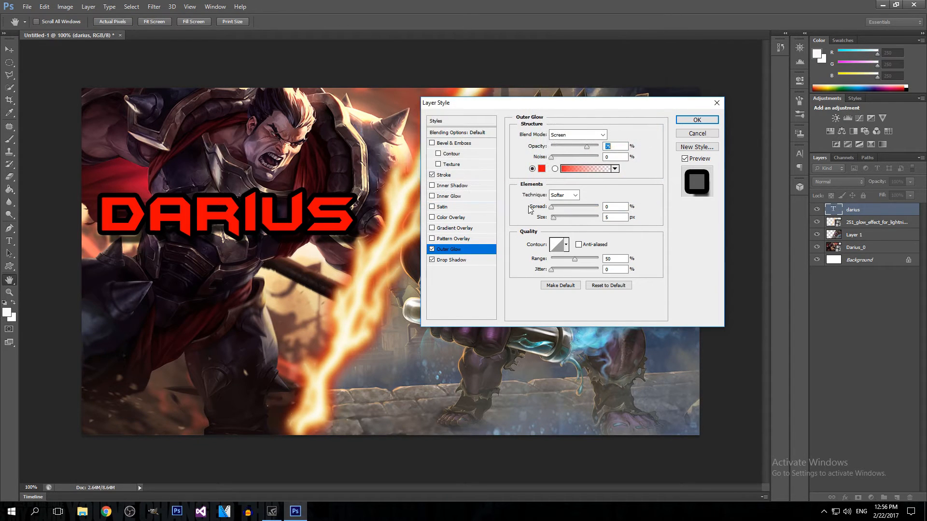
{"action": "left_click", "coordinate": [541, 169]}
{"action": "left_click", "coordinate": [550, 93]}
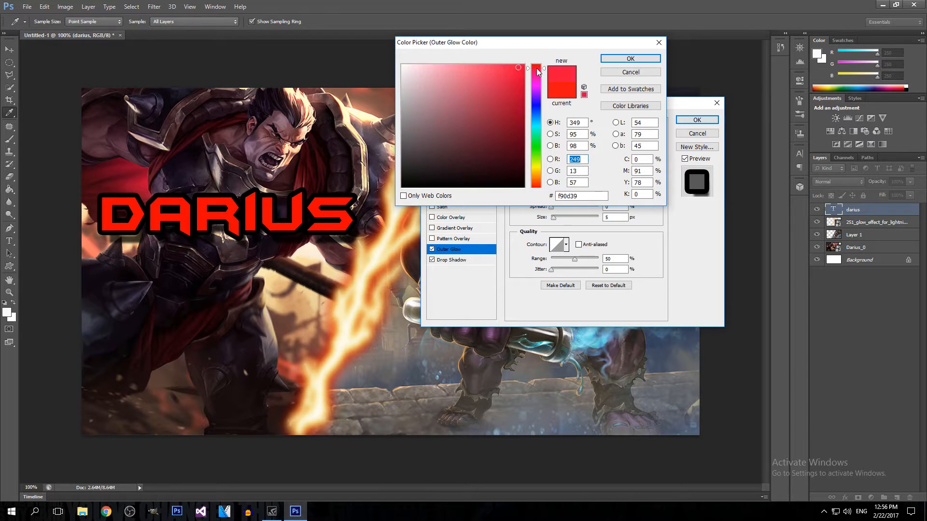
{"action": "left_click", "coordinate": [630, 59]}
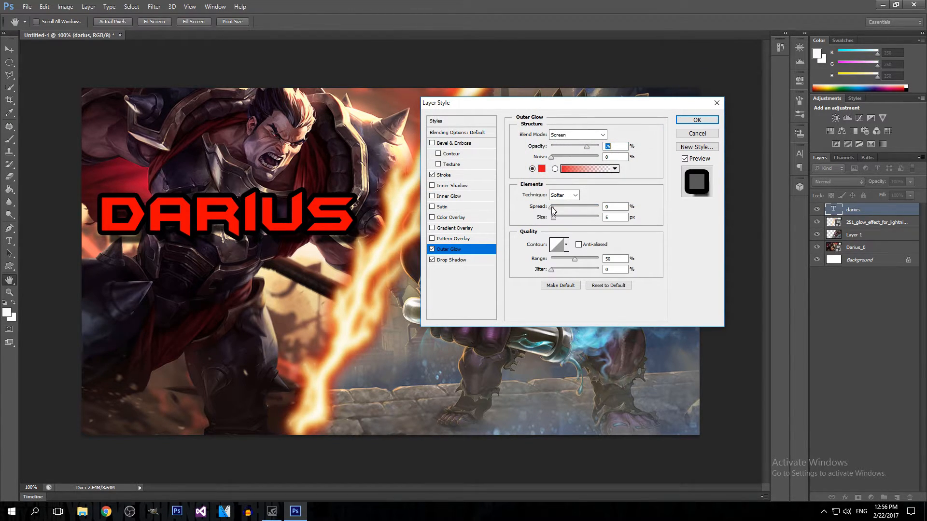
Increase the size of the red Outer Glow around the "darius" title
{"action": "left_click", "coordinate": [551, 207]}
{"action": "left_click_drag", "start_coordinate": [553, 217], "coordinate": [571, 219]}
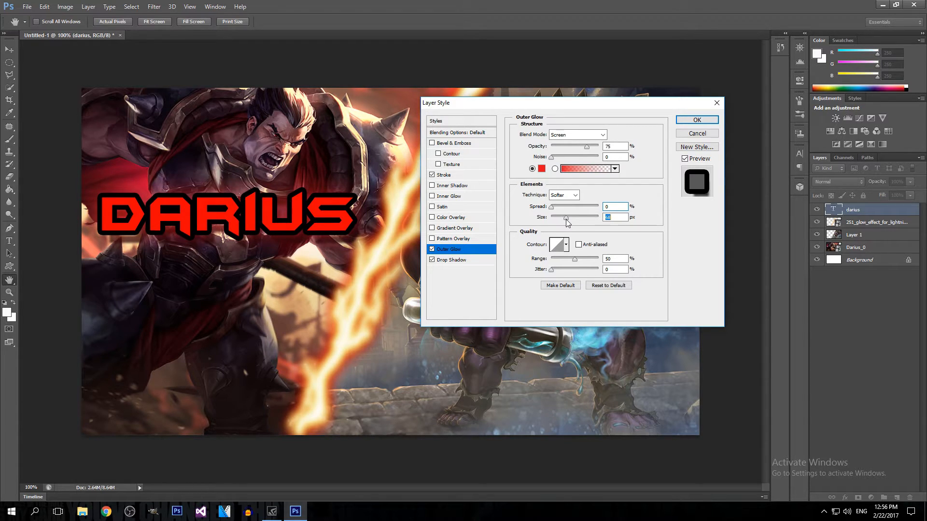
{"action": "left_click_drag", "start_coordinate": [566, 219], "coordinate": [567, 219]}
Add a white Inner Glow of slightly increased size to the "darius" title and apply the layer style
{"action": "left_click", "coordinate": [449, 197]}
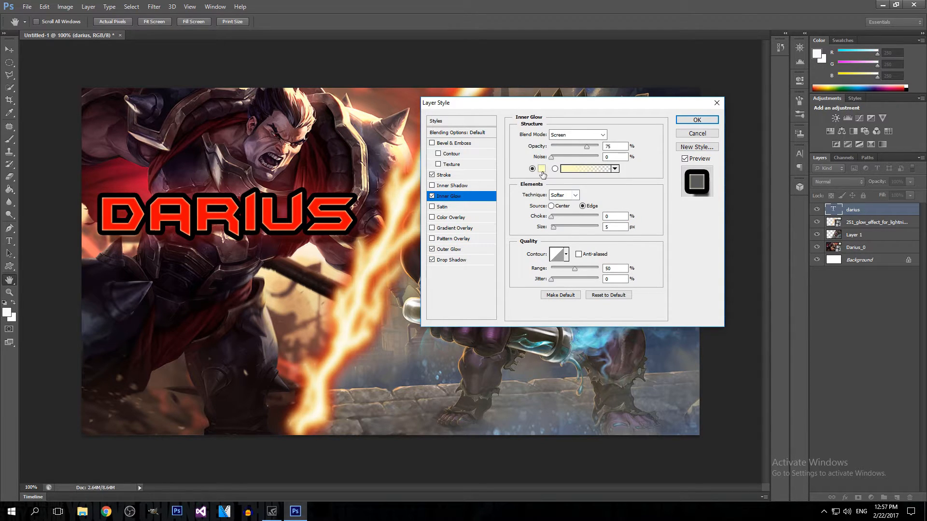
{"action": "left_click", "coordinate": [541, 169]}
{"action": "left_click_drag", "start_coordinate": [411, 66], "coordinate": [384, 67]}
{"action": "left_click", "coordinate": [403, 66]}
{"action": "left_click", "coordinate": [643, 63]}
{"action": "mouse_move", "coordinate": [554, 229]}
{"action": "left_mouse_down"}
{"action": "mouse_move", "coordinate": [565, 228]}
{"action": "mouse_move", "coordinate": [555, 228]}
{"action": "left_mouse_up"}
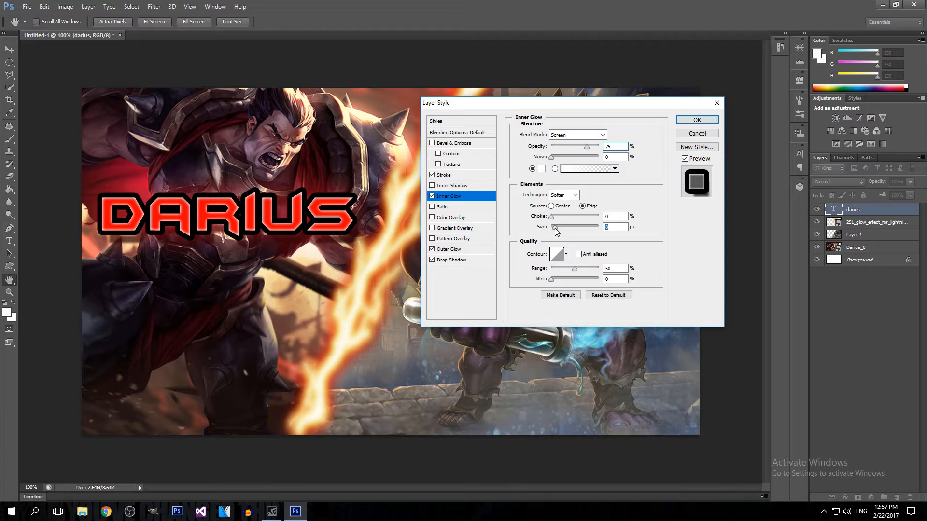
{"action": "left_click_drag", "start_coordinate": [552, 215], "coordinate": [555, 229]}
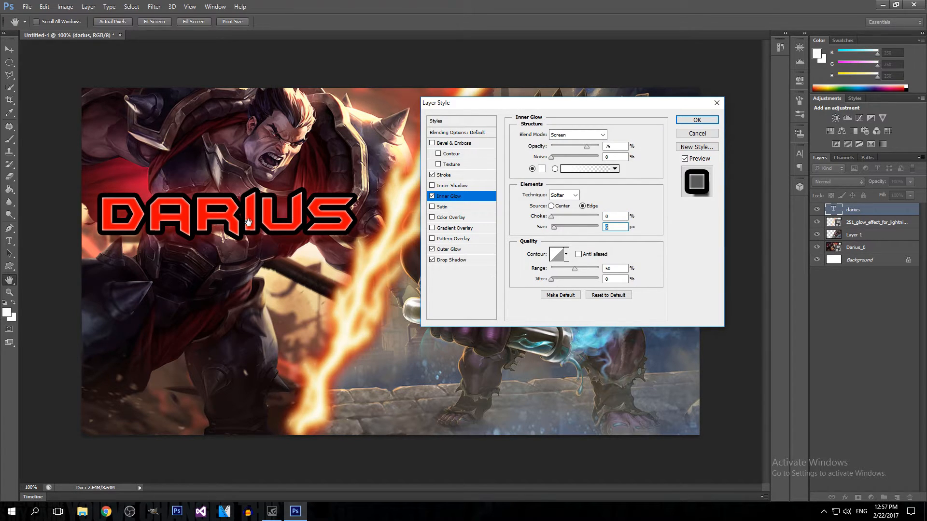
{"action": "left_click", "coordinate": [685, 125]}
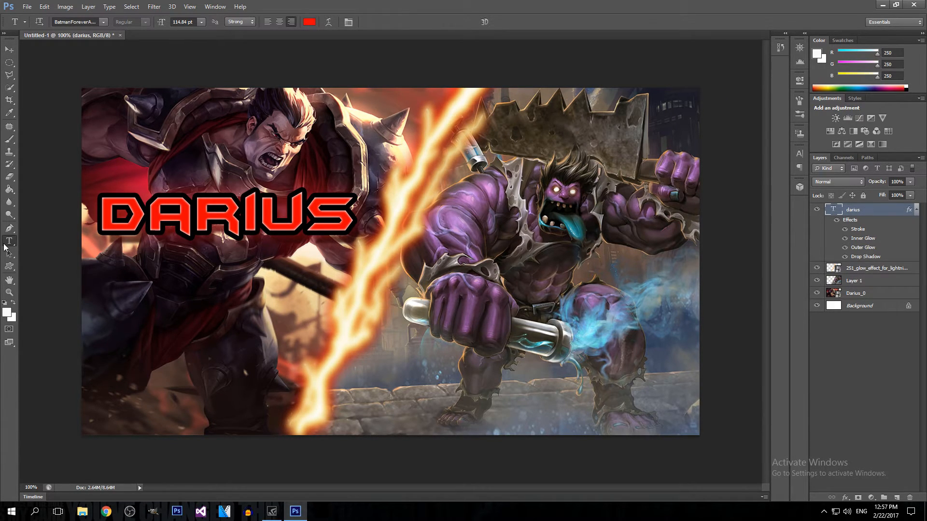
Start a new text layer over the lower part of the Dr. Mundo artwork and set its text color to purple
{"action": "left_click", "coordinate": [461, 358]}
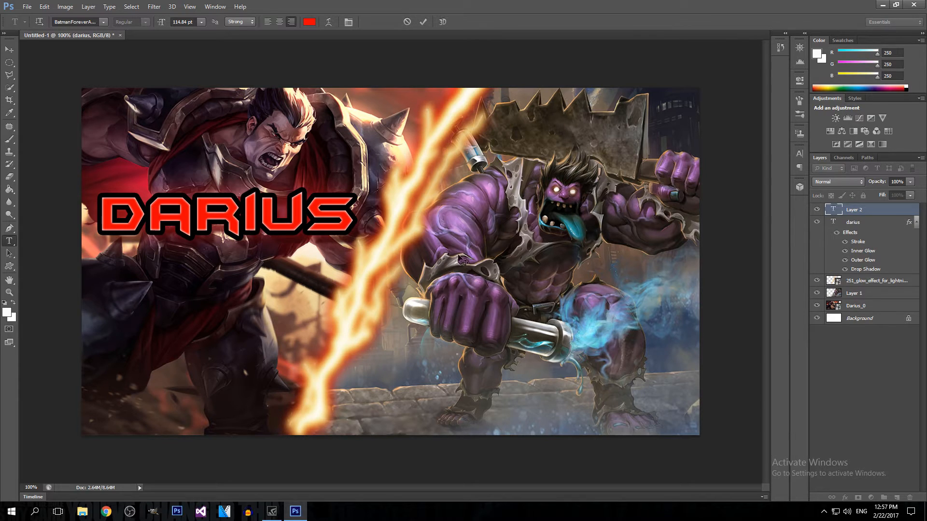
{"action": "left_click", "coordinate": [309, 21]}
{"action": "mouse_move", "coordinate": [545, 100]}
{"action": "left_mouse_down"}
{"action": "mouse_move", "coordinate": [538, 83]}
{"action": "mouse_move", "coordinate": [506, 104]}
{"action": "mouse_move", "coordinate": [510, 92]}
{"action": "left_mouse_up"}
{"action": "left_click", "coordinate": [503, 106]}
{"action": "left_click", "coordinate": [631, 59]}
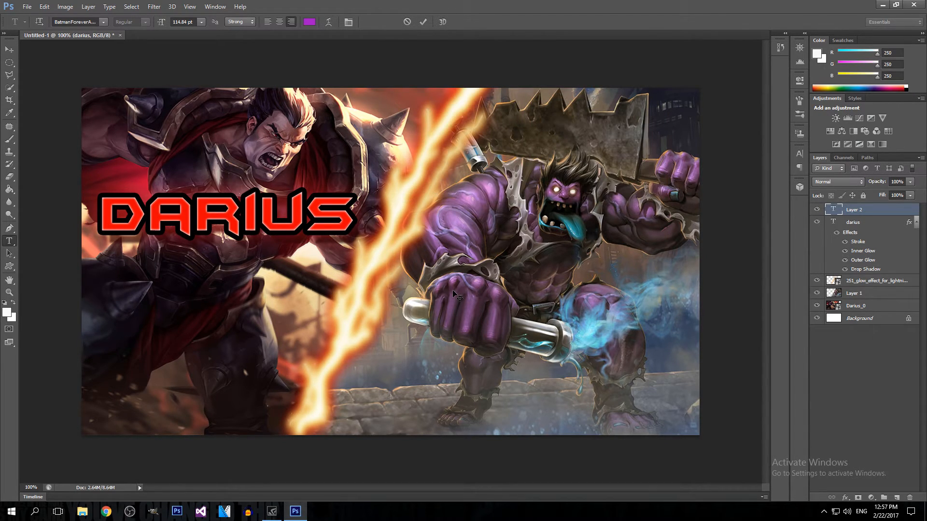
Enter "DR. MUNDO" as the text of the new purple title
{"action": "type", "text": "DR. MUDN"}
{"action": "key", "text": "BackSpace"}
{"action": "key", "text": "BackSpace"}
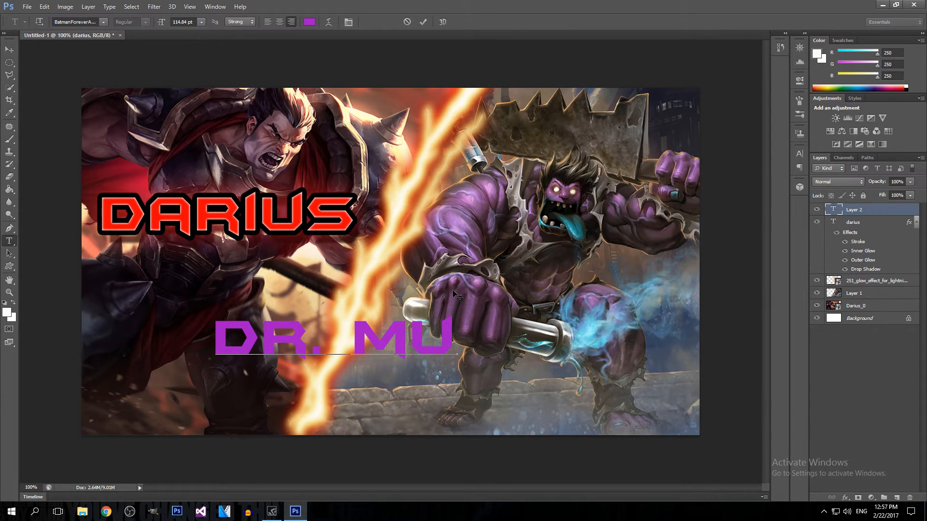
{"action": "type", "text": "NDO"}
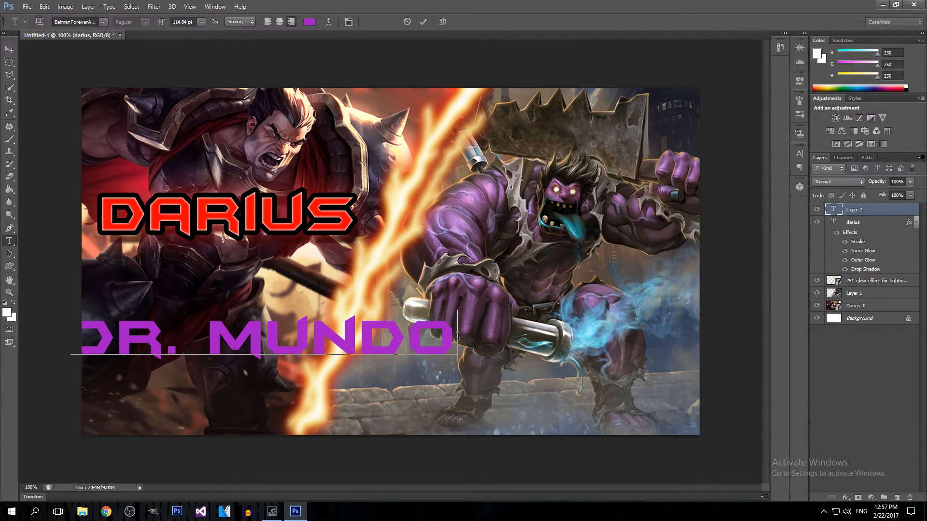
{"action": "left_click_drag", "start_coordinate": [457, 336], "coordinate": [54, 345]}
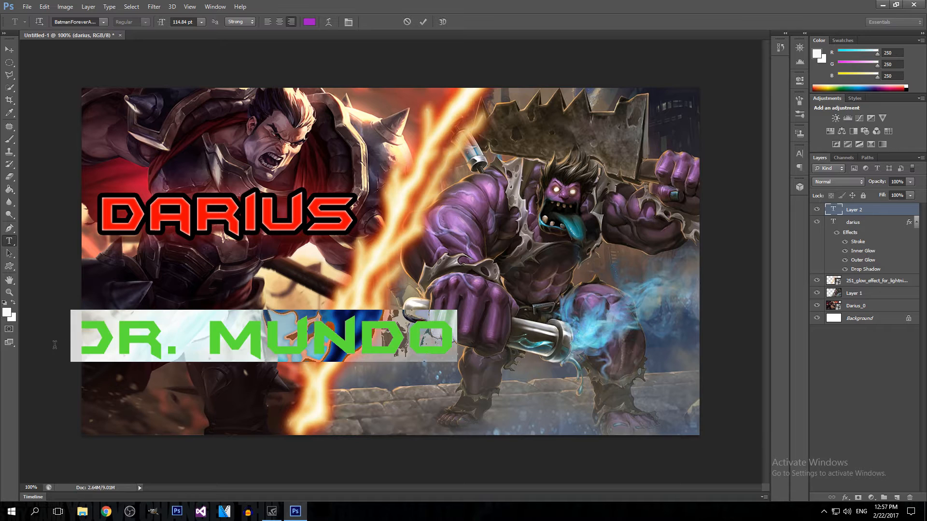
Narrow the "dr. mundo" title to about 86% width, reduce its height slightly, and position it across Dr. Mundo's legs
{"action": "left_click", "coordinate": [9, 49]}
{"action": "left_click_drag", "start_coordinate": [218, 341], "coordinate": [474, 345]}
{"action": "left_click", "coordinate": [114, 22]}
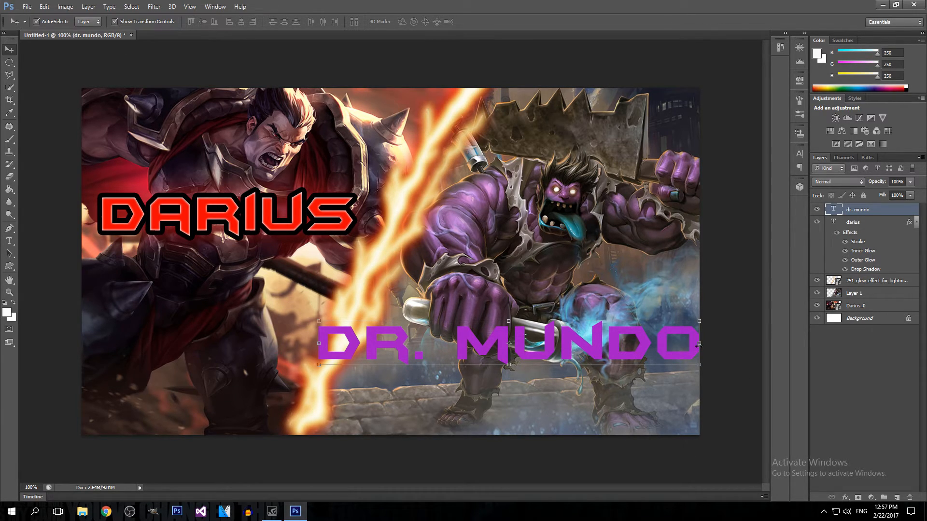
{"action": "left_click_drag", "start_coordinate": [701, 344], "coordinate": [651, 344]}
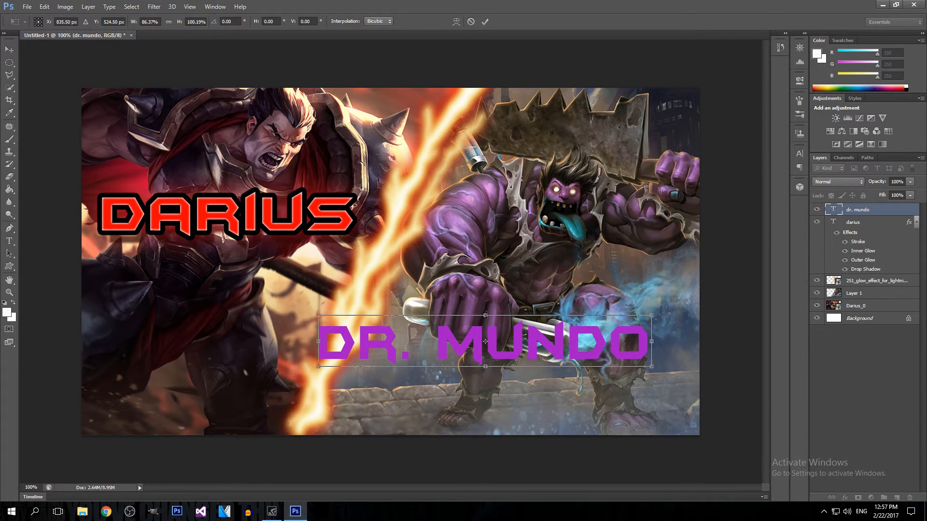
{"action": "left_click_drag", "start_coordinate": [485, 315], "coordinate": [485, 320]}
{"action": "left_click", "coordinate": [9, 49]}
{"action": "left_click", "coordinate": [416, 192]}
{"action": "left_click_drag", "start_coordinate": [479, 343], "coordinate": [523, 343]}
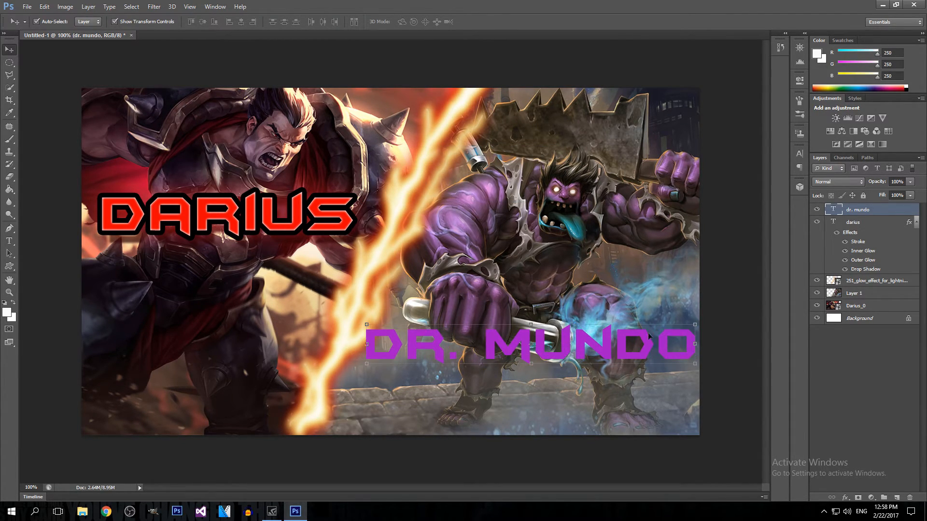
Reduce the "dr. mundo" title's font size to 89.23 pt and move it lower across Dr. Mundo's legs
{"action": "left_click", "coordinate": [9, 241]}
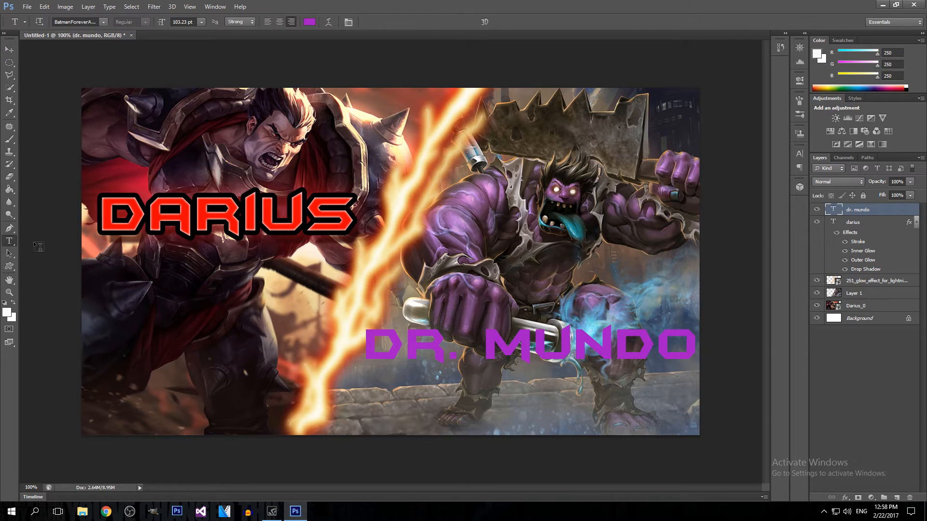
{"action": "left_click_drag", "start_coordinate": [688, 332], "coordinate": [361, 341]}
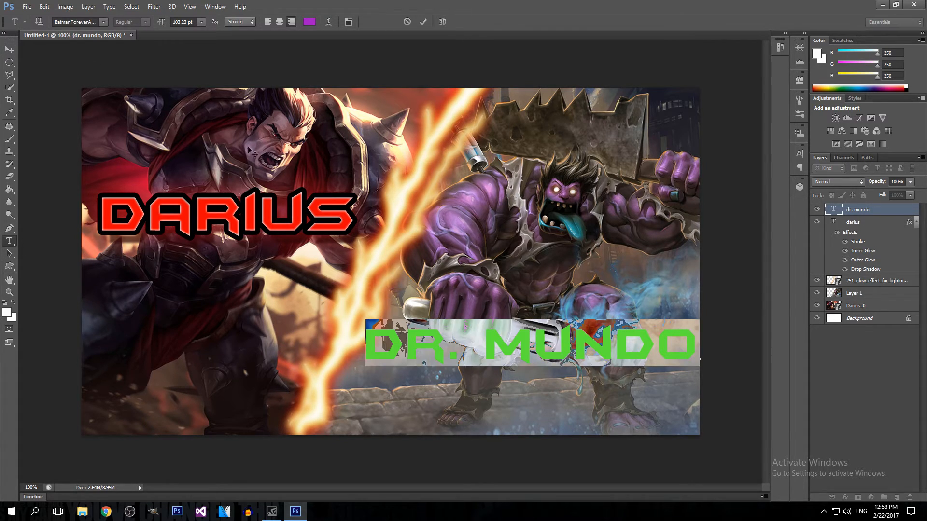
{"action": "left_click_drag", "start_coordinate": [160, 28], "coordinate": [154, 28]}
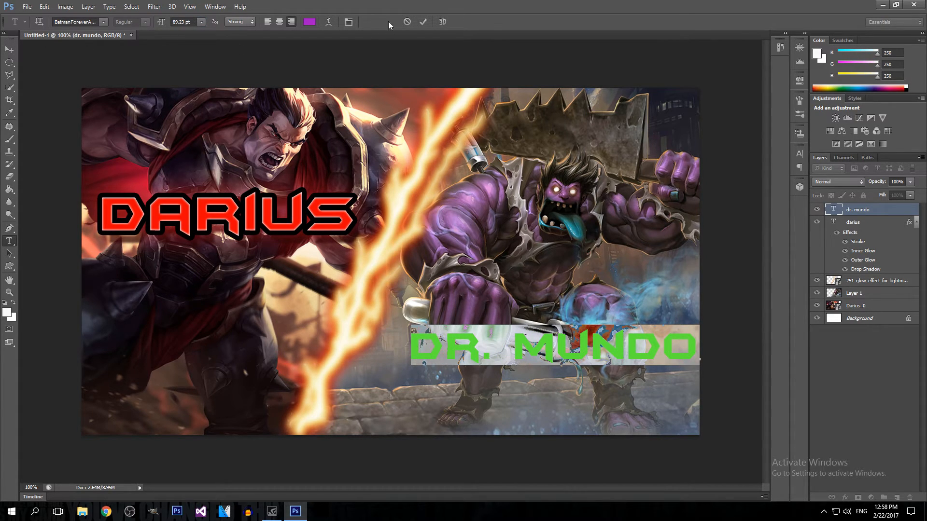
{"action": "left_click", "coordinate": [423, 22]}
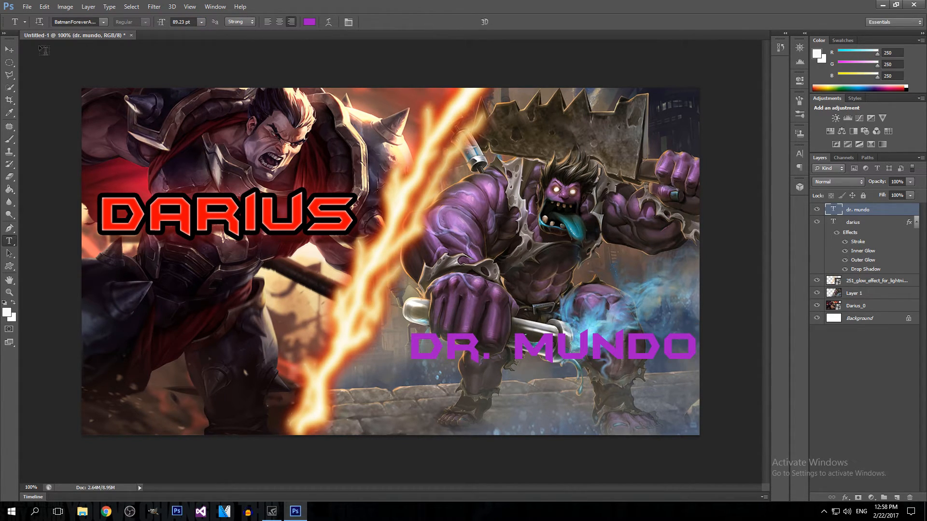
{"action": "left_click", "coordinate": [9, 49]}
{"action": "left_click_drag", "start_coordinate": [431, 356], "coordinate": [421, 375]}
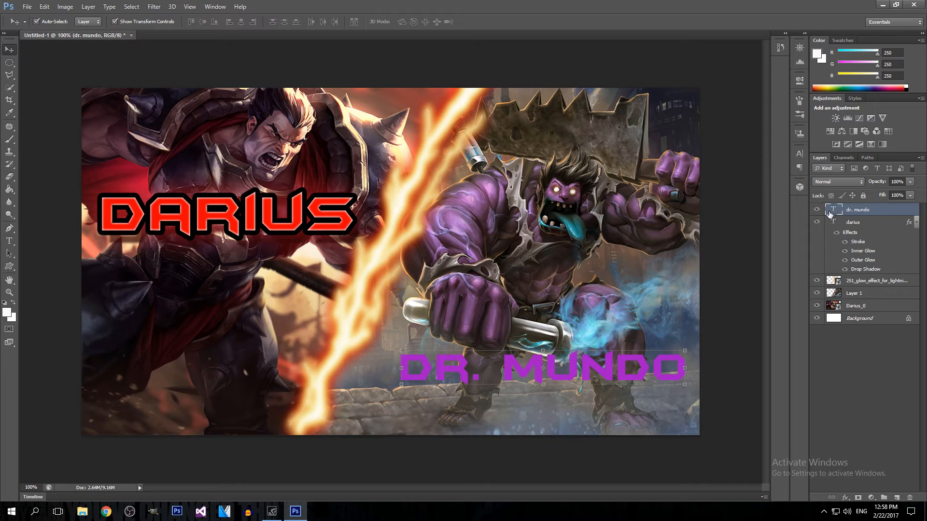
Add a black 10 px outside Stroke and a Drop Shadow with increased distance to the "dr. mundo" title
{"action": "right_click", "coordinate": [855, 214]}
{"action": "left_click", "coordinate": [866, 212]}
{"action": "right_click", "coordinate": [858, 214]}
{"action": "left_click", "coordinate": [754, 126]}
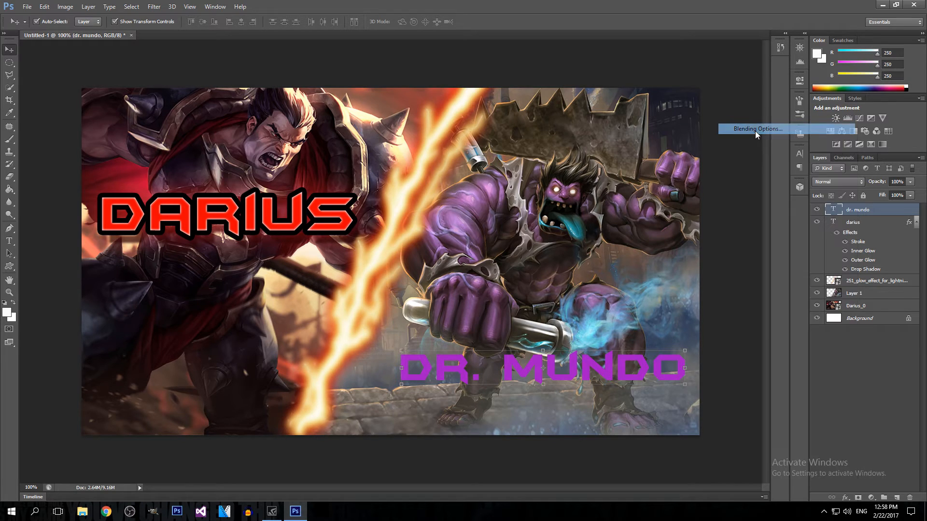
{"action": "left_click", "coordinate": [444, 176]}
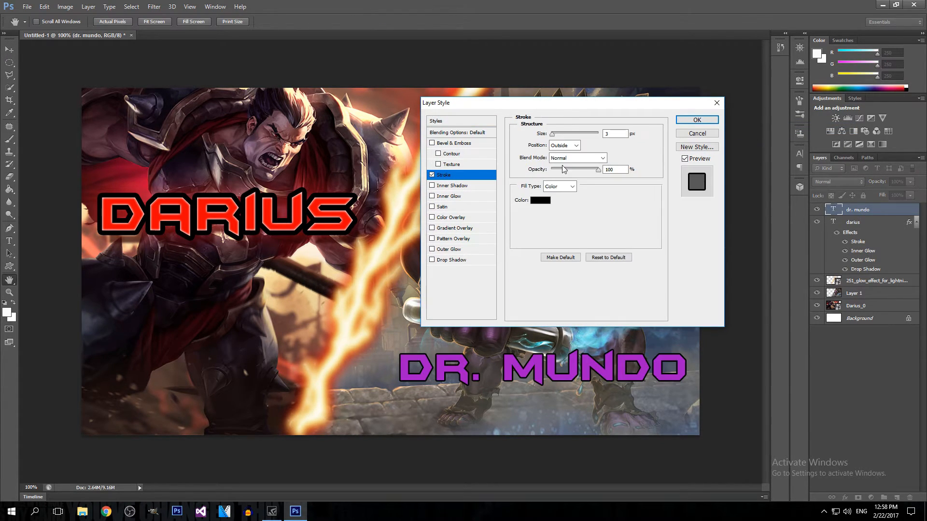
{"action": "left_click", "coordinate": [618, 134]}
{"action": "type", "text": "10"}
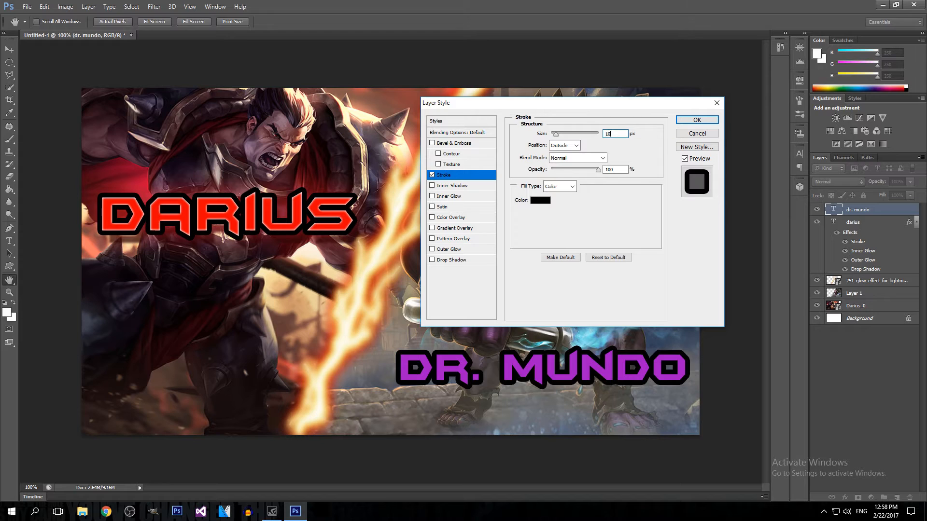
{"action": "left_click", "coordinate": [447, 260]}
{"action": "mouse_move", "coordinate": [568, 175]}
{"action": "left_mouse_down"}
{"action": "mouse_move", "coordinate": [557, 180]}
{"action": "mouse_move", "coordinate": [565, 178]}
{"action": "left_mouse_up"}
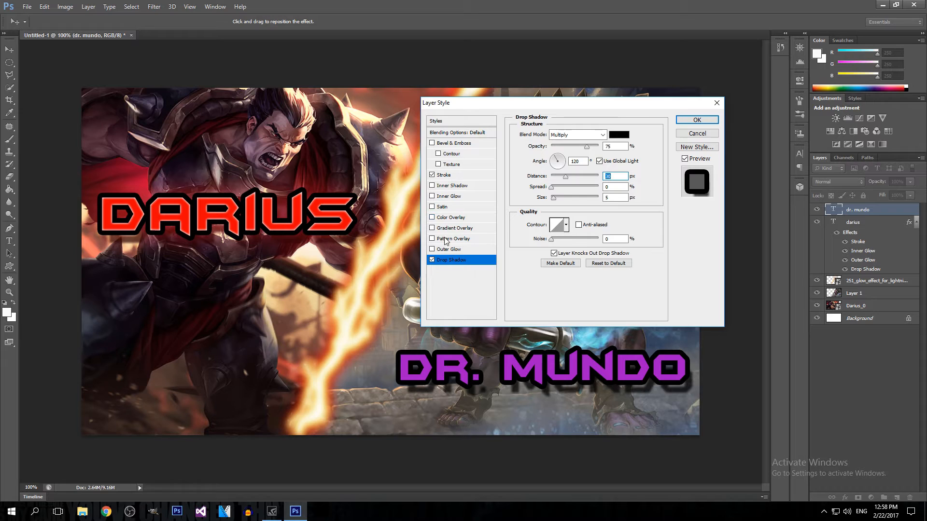
Add an Outer Glow in purple (#bf10e4) with increased size to the "dr. mundo" title
{"action": "left_click", "coordinate": [448, 249]}
{"action": "left_click", "coordinate": [541, 169]}
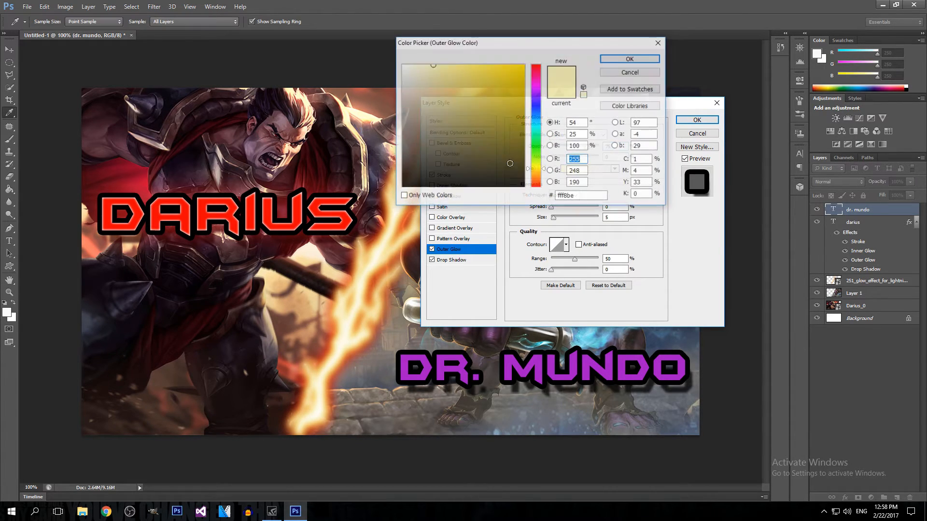
{"action": "left_click_drag", "start_coordinate": [537, 81], "coordinate": [539, 89]}
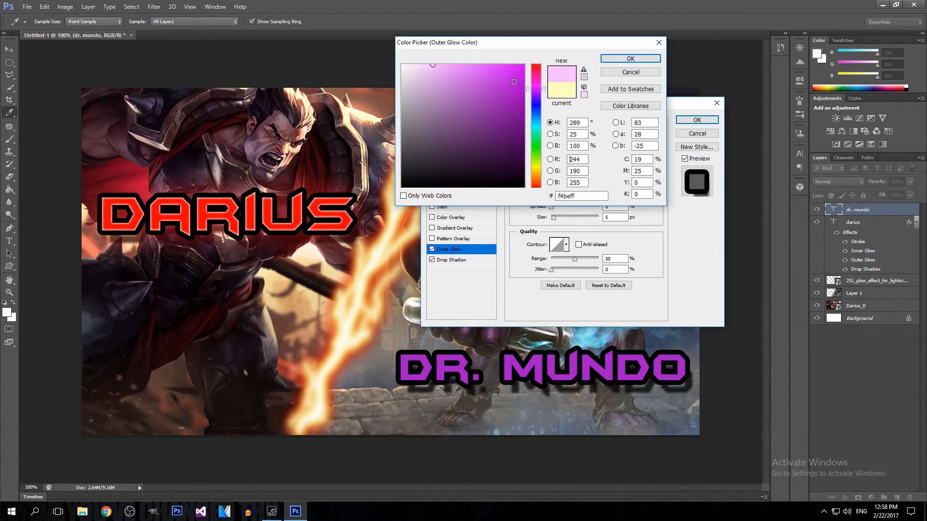
{"action": "left_click", "coordinate": [515, 78]}
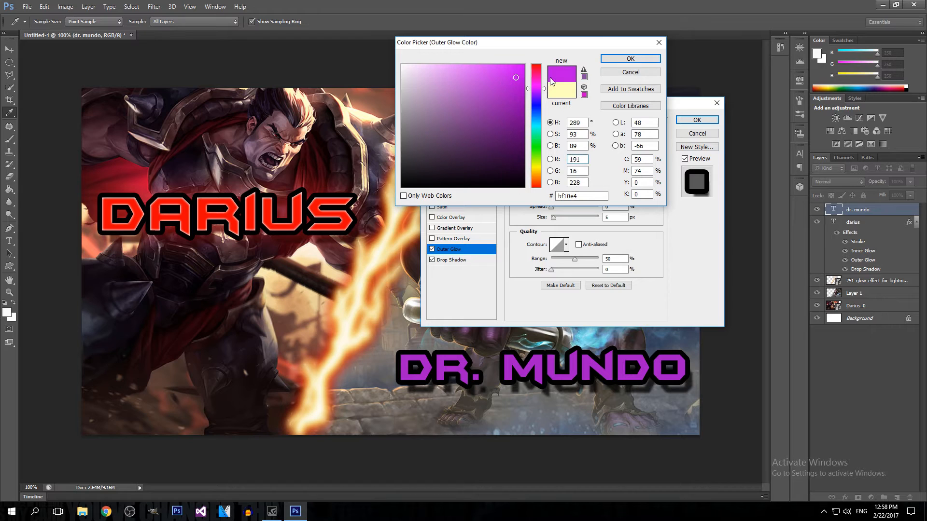
{"action": "left_click", "coordinate": [621, 62]}
{"action": "left_click_drag", "start_coordinate": [556, 218], "coordinate": [561, 218]}
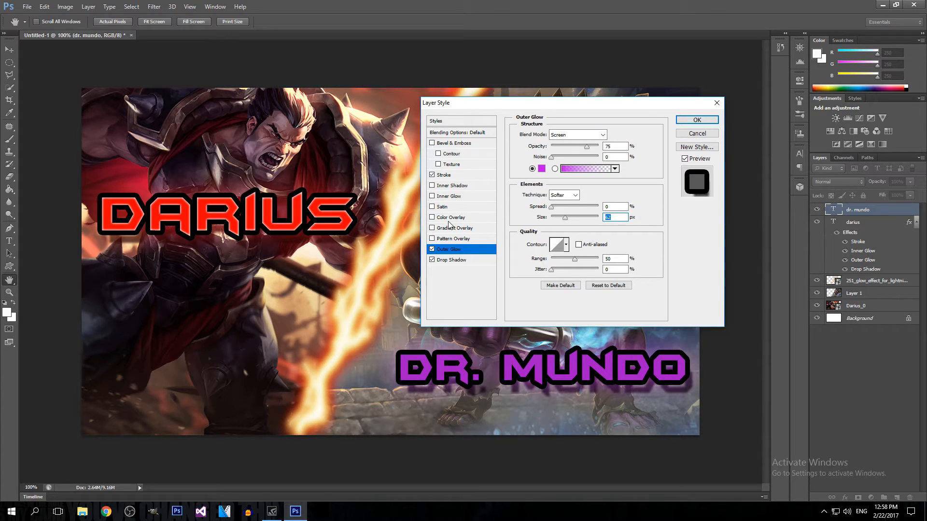
Add a white Inner Glow to the "dr. mundo" title and apply the style, with transform controls turned off in the view
{"action": "left_click", "coordinate": [449, 196]}
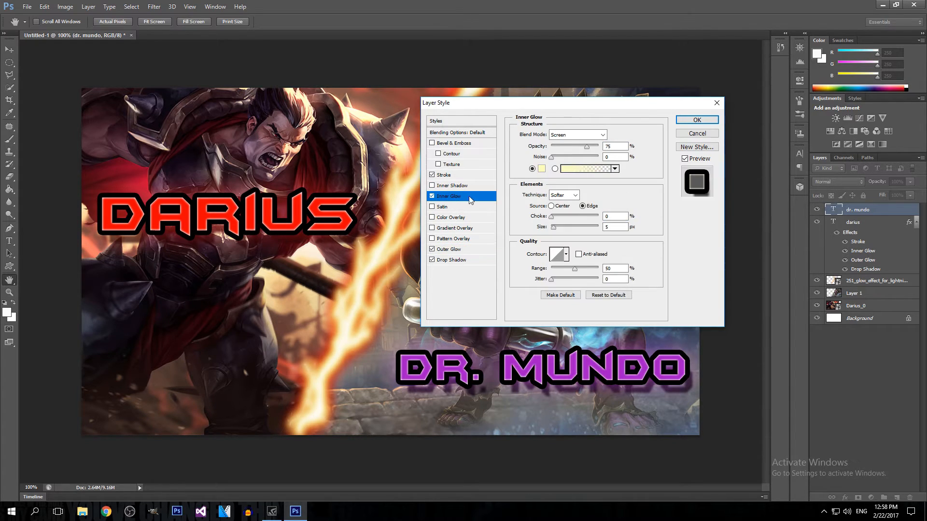
{"action": "left_click", "coordinate": [541, 168]}
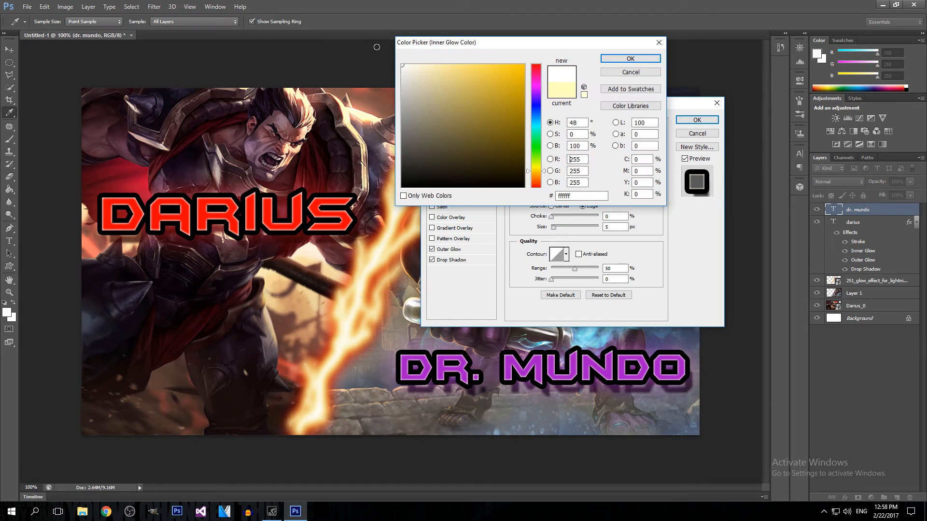
{"action": "left_click", "coordinate": [646, 59]}
{"action": "left_click_drag", "start_coordinate": [554, 227], "coordinate": [554, 228]}
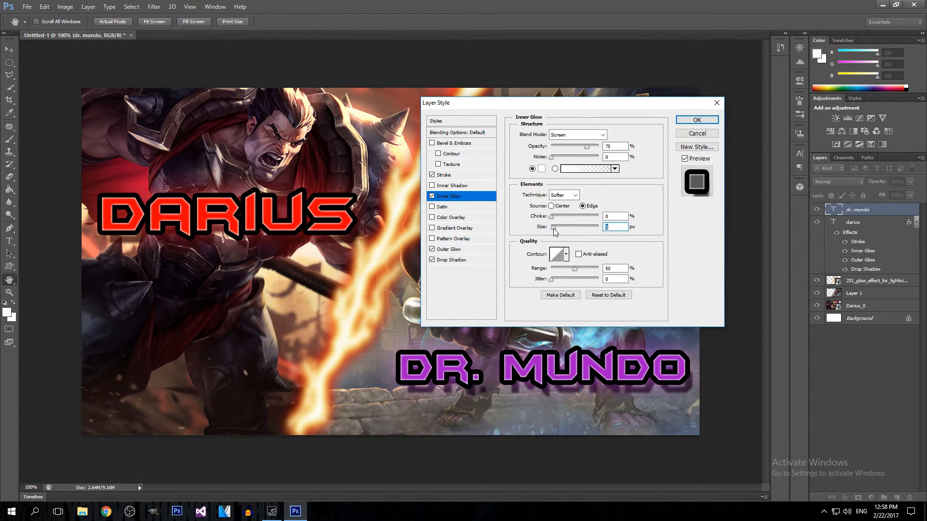
{"action": "left_click", "coordinate": [697, 120]}
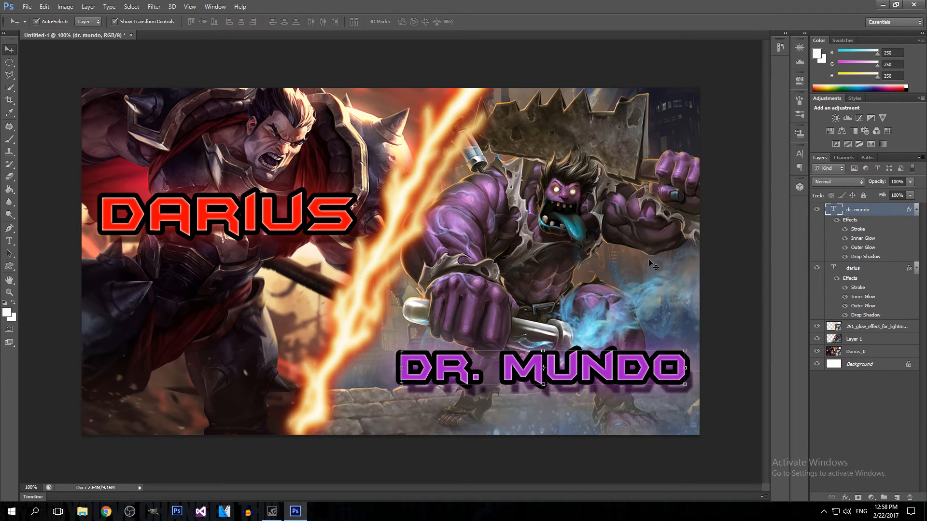
{"action": "left_click", "coordinate": [132, 22]}
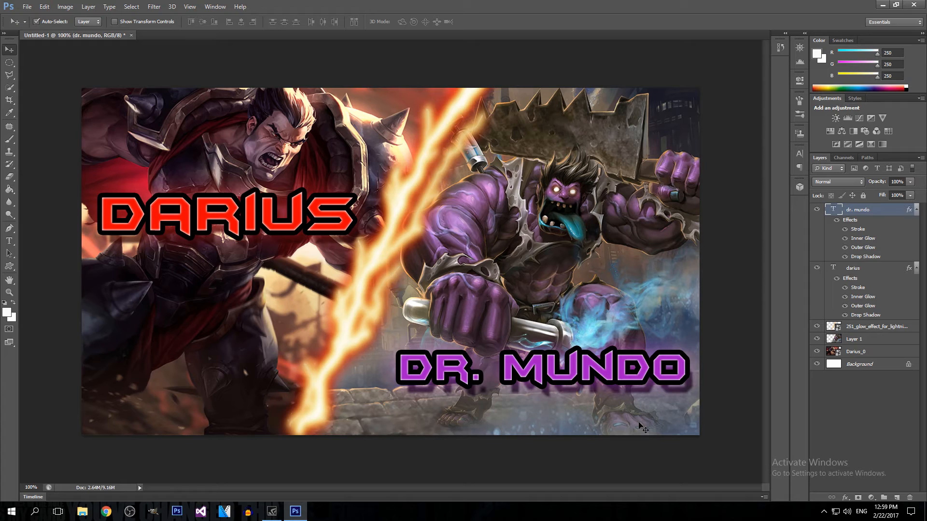
Add a new text layer reading "VS" just below the end of the "darius" title
{"action": "left_click", "coordinate": [8, 241]}
{"action": "left_click", "coordinate": [365, 262]}
{"action": "type", "text": "VS"}
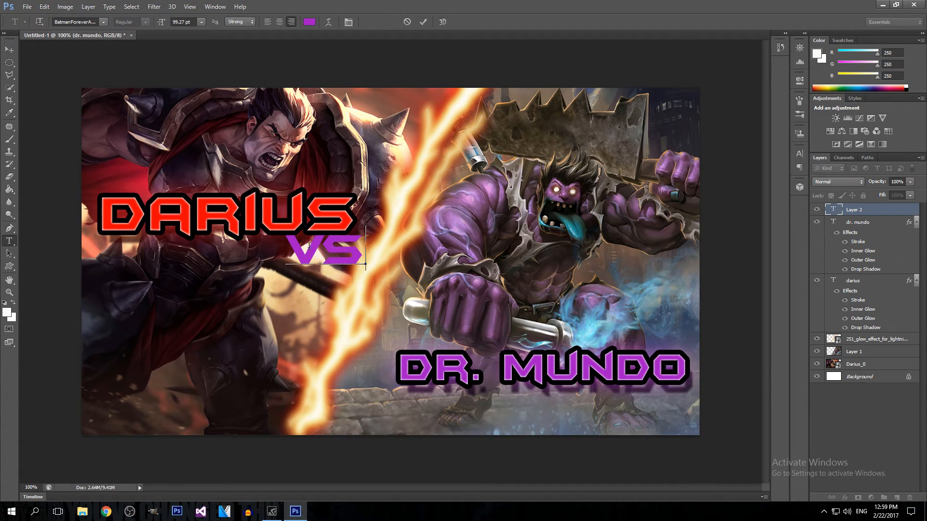
Recolor the "VS" text white and place it over the middle of the lightning bolt
{"action": "double_click", "coordinate": [325, 246]}
{"action": "left_click", "coordinate": [309, 22]}
{"action": "left_click", "coordinate": [402, 66]}
{"action": "left_click", "coordinate": [9, 49]}
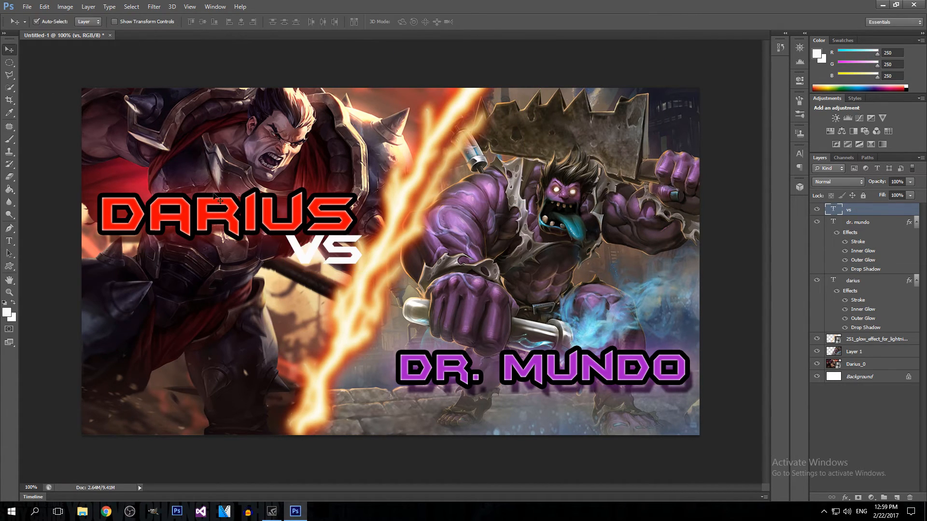
{"action": "left_click_drag", "start_coordinate": [307, 254], "coordinate": [365, 274]}
Add a black 10 px outside Stroke to the "vs" text layer
{"action": "right_click", "coordinate": [870, 209]}
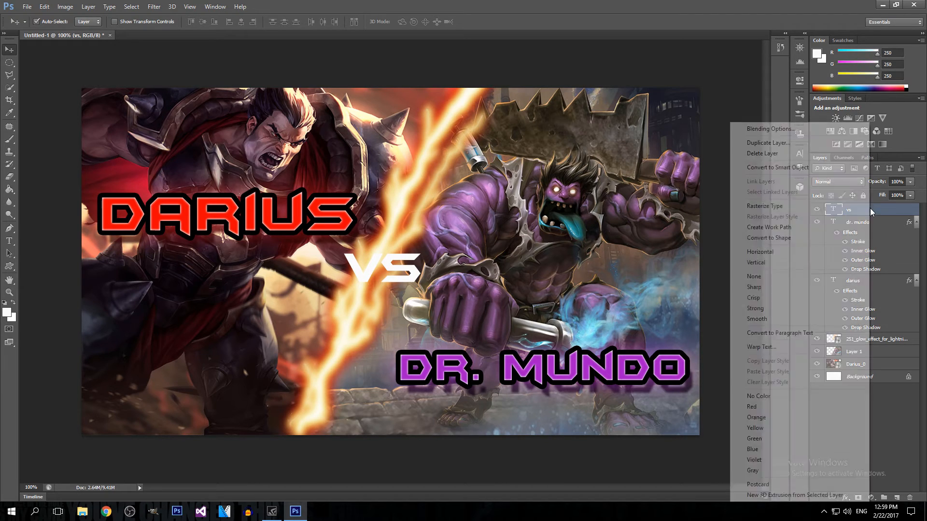
{"action": "left_click", "coordinate": [798, 131]}
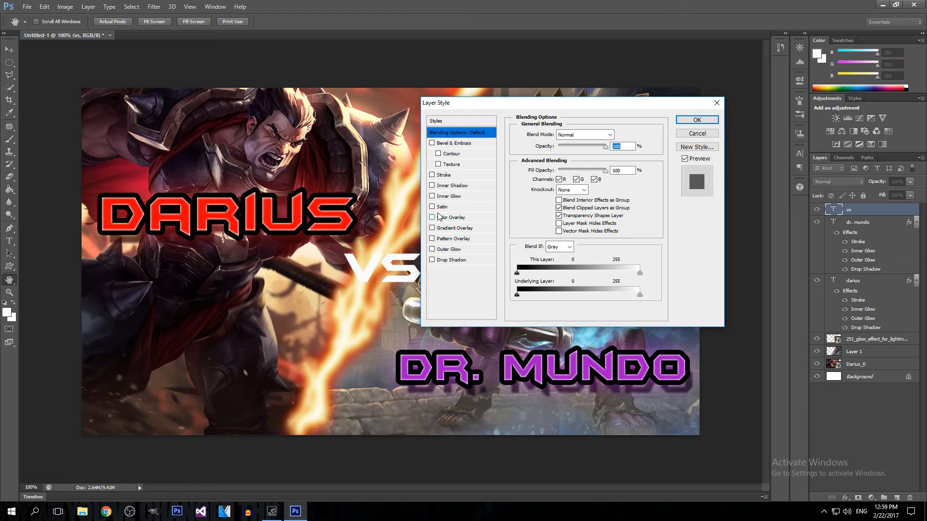
{"action": "left_click", "coordinate": [442, 175]}
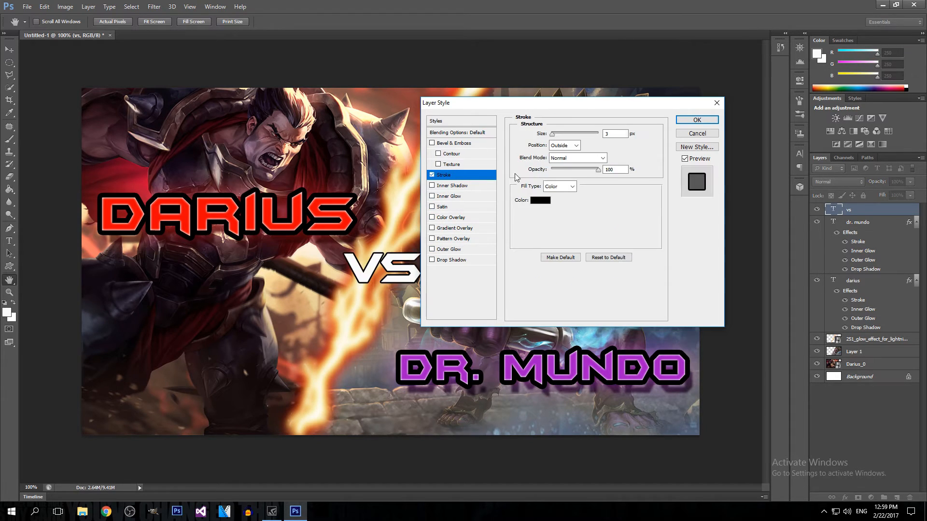
{"action": "left_click", "coordinate": [623, 134]}
{"action": "key", "text": "BackSpace"}
{"action": "type", "text": "10"}
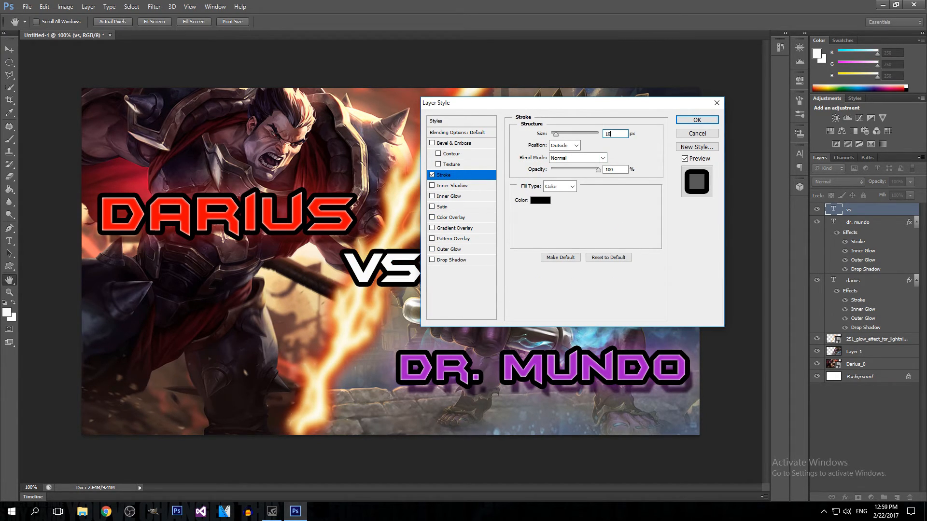
Apply a Drop Shadow with a 30 px distance to the "vs" text and shift the text slightly toward Dr. Mundo
{"action": "left_click", "coordinate": [433, 260]}
{"action": "left_click_drag", "start_coordinate": [555, 178], "coordinate": [558, 178]}
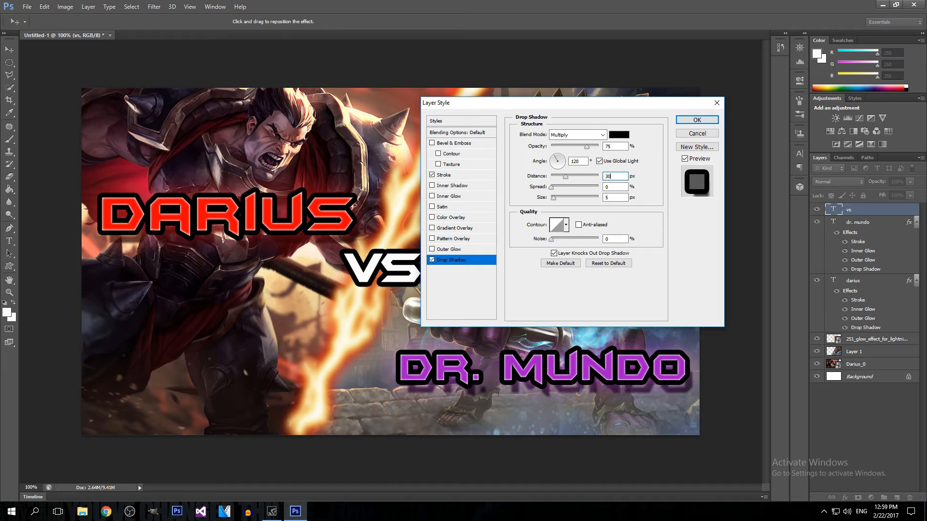
{"action": "left_click", "coordinate": [702, 122]}
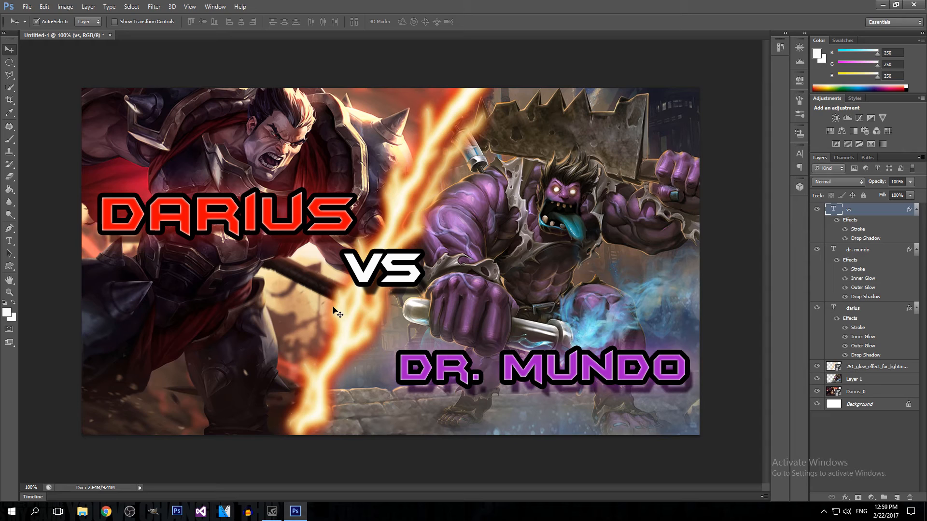
{"action": "left_click_drag", "start_coordinate": [399, 270], "coordinate": [406, 271]}
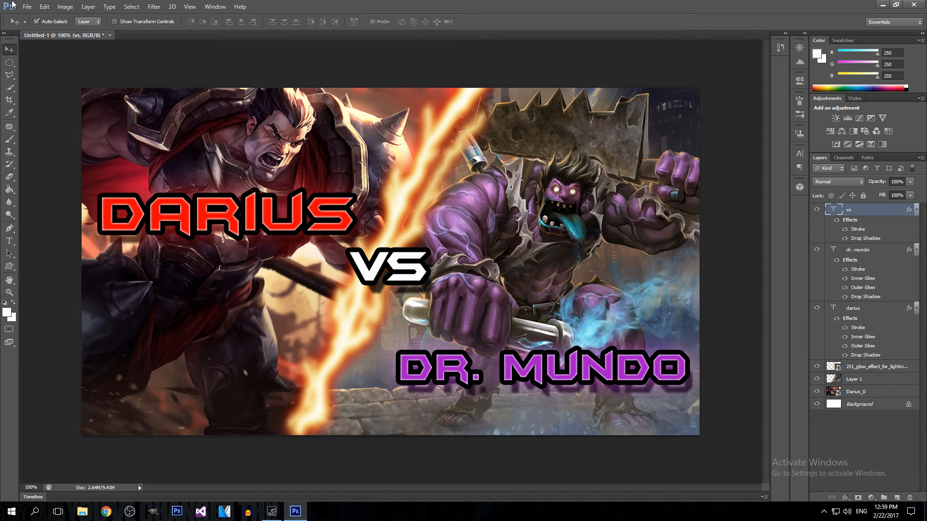
Start saving the thumbnail as a new file on the Desktop with the file name "dddd"
{"action": "left_click", "coordinate": [27, 6]}
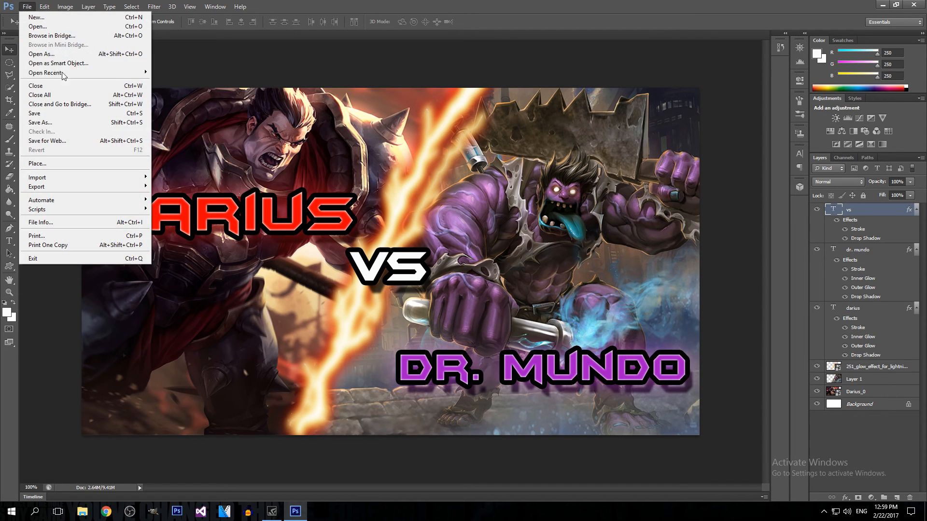
{"action": "left_click", "coordinate": [54, 124]}
{"action": "left_click", "coordinate": [353, 167]}
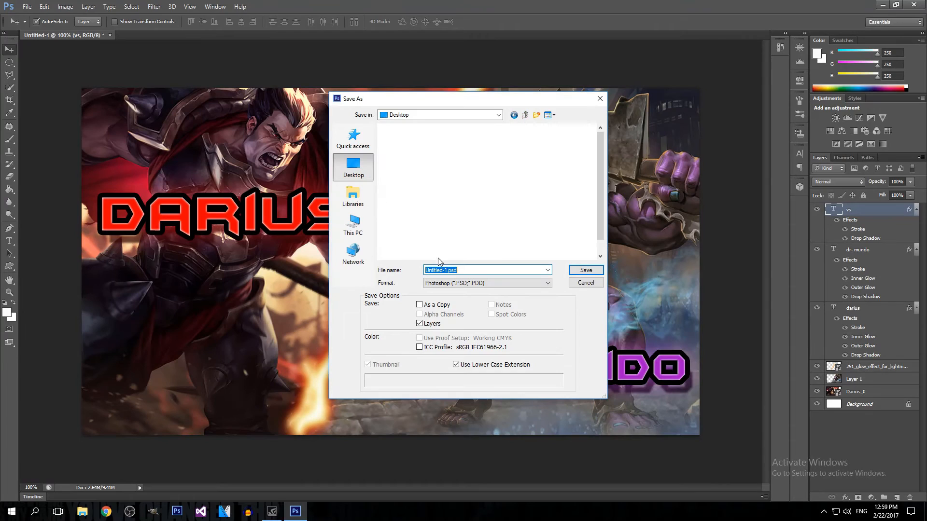
{"action": "left_click", "coordinate": [474, 269]}
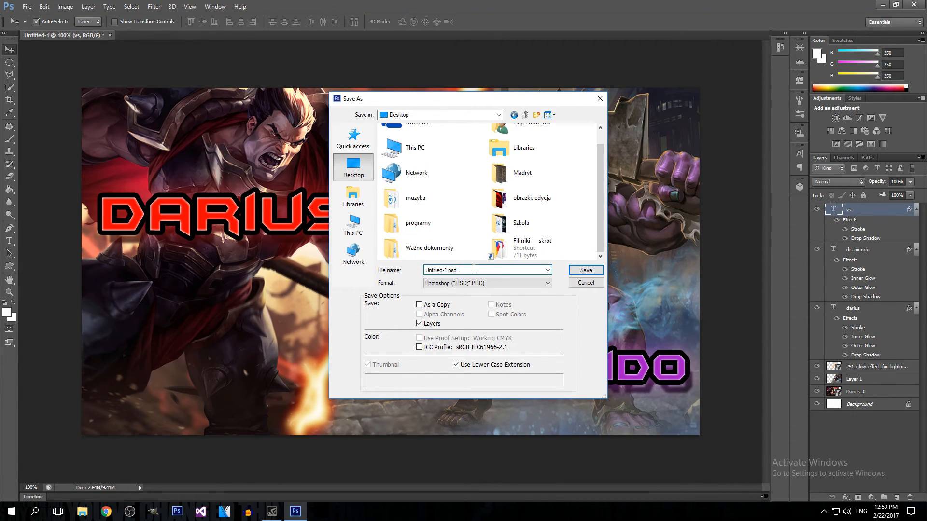
{"action": "key", "text": "BackSpace"}
{"action": "key", "text": "BackSpace"}
{"action": "key", "text": "BackSpace"}
{"action": "key", "text": "BackSpace"}
{"action": "key", "text": "BackSpace"}
{"action": "key", "text": "BackSpace"}
{"action": "key", "text": "BackSpace"}
{"action": "type", "text": "dddd"}
Try PNG and JPEG as the save format for "dddd", and cancel the save
{"action": "left_click", "coordinate": [451, 284]}
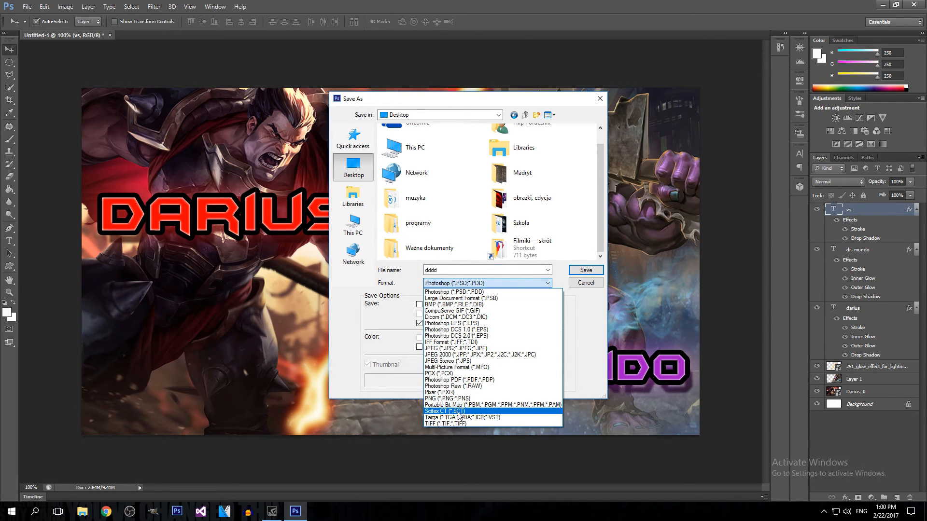
{"action": "left_click", "coordinate": [445, 400]}
{"action": "left_click", "coordinate": [445, 283]}
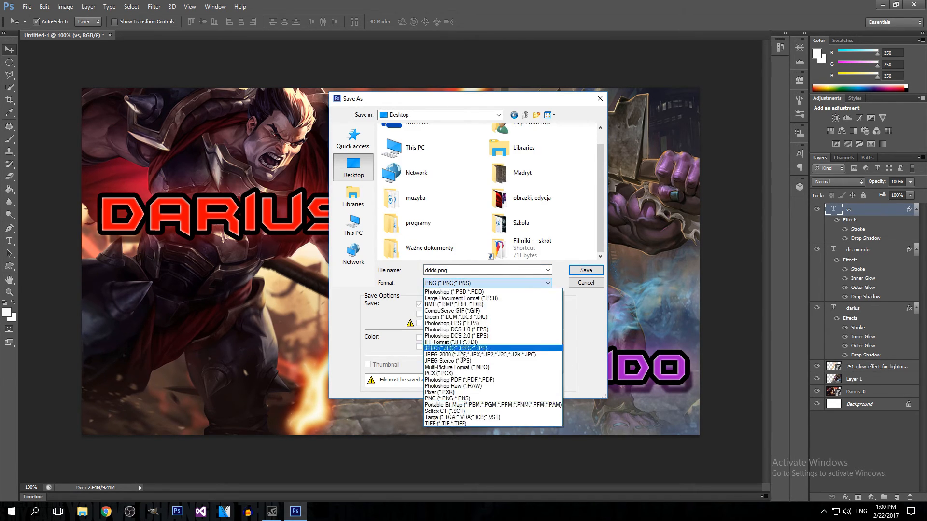
{"action": "left_click", "coordinate": [445, 349]}
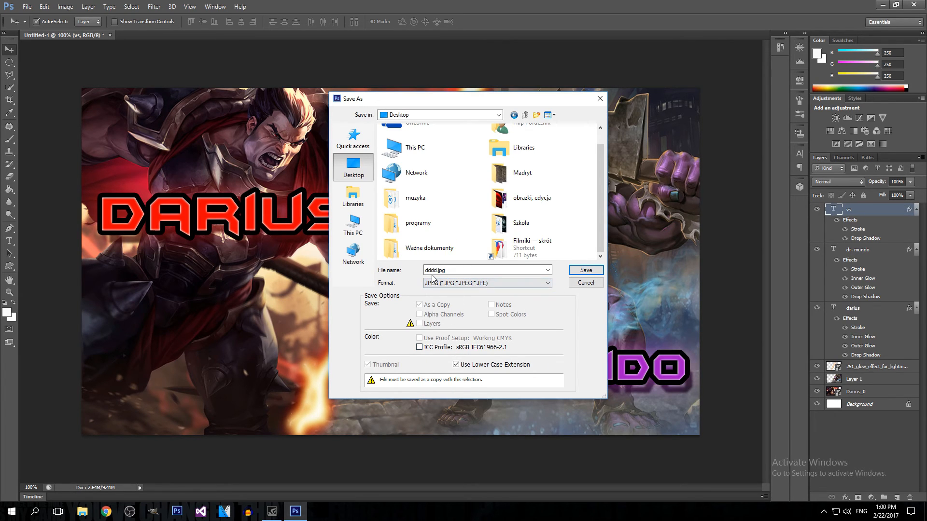
{"action": "left_click", "coordinate": [591, 282]}
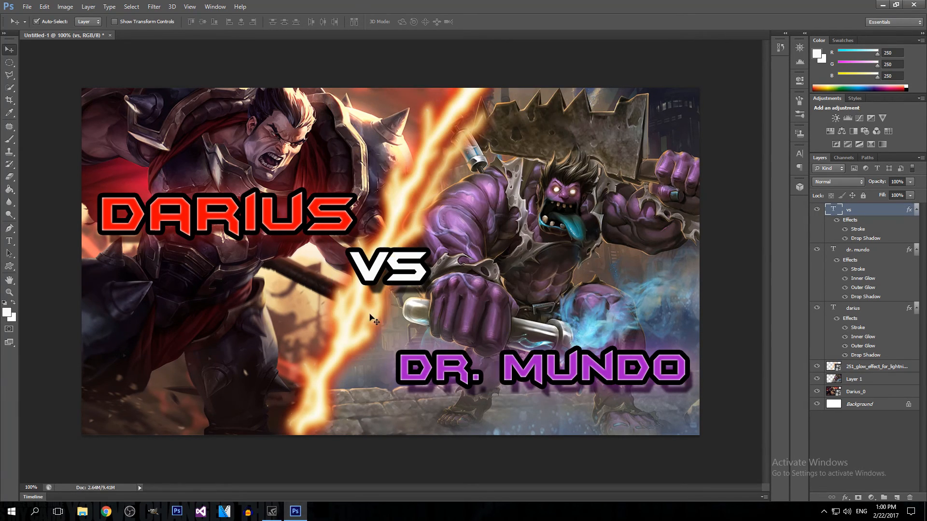